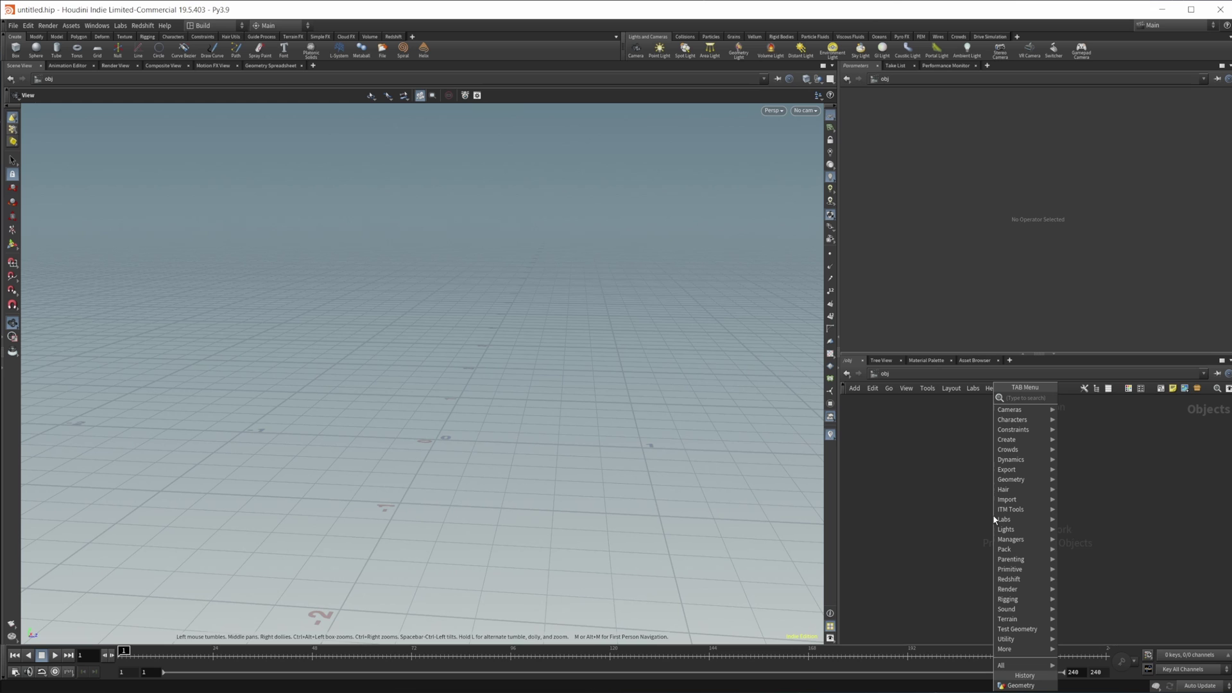
Step: Create a Geometry object in the object network
type("geo")
key("Return")
left_click(993, 516)
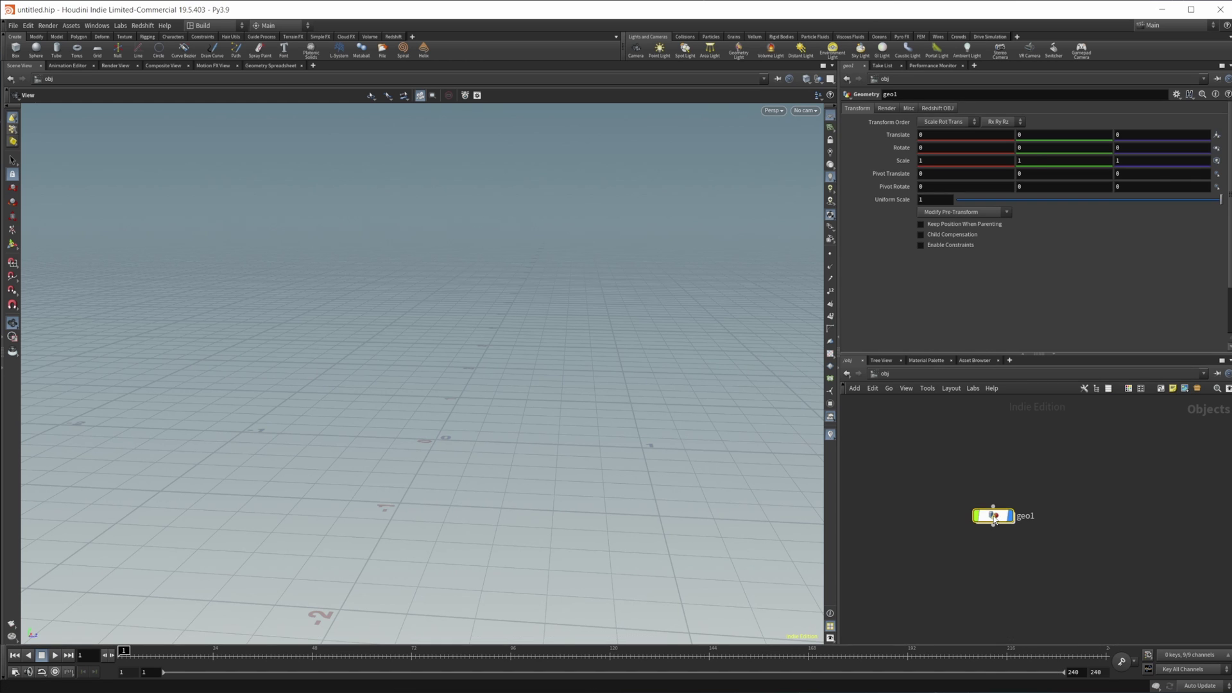
Step: Add a Sphere node inside the geometry object and set its rows to 50
double_click(993, 516)
key("Tab")
type("sphere")
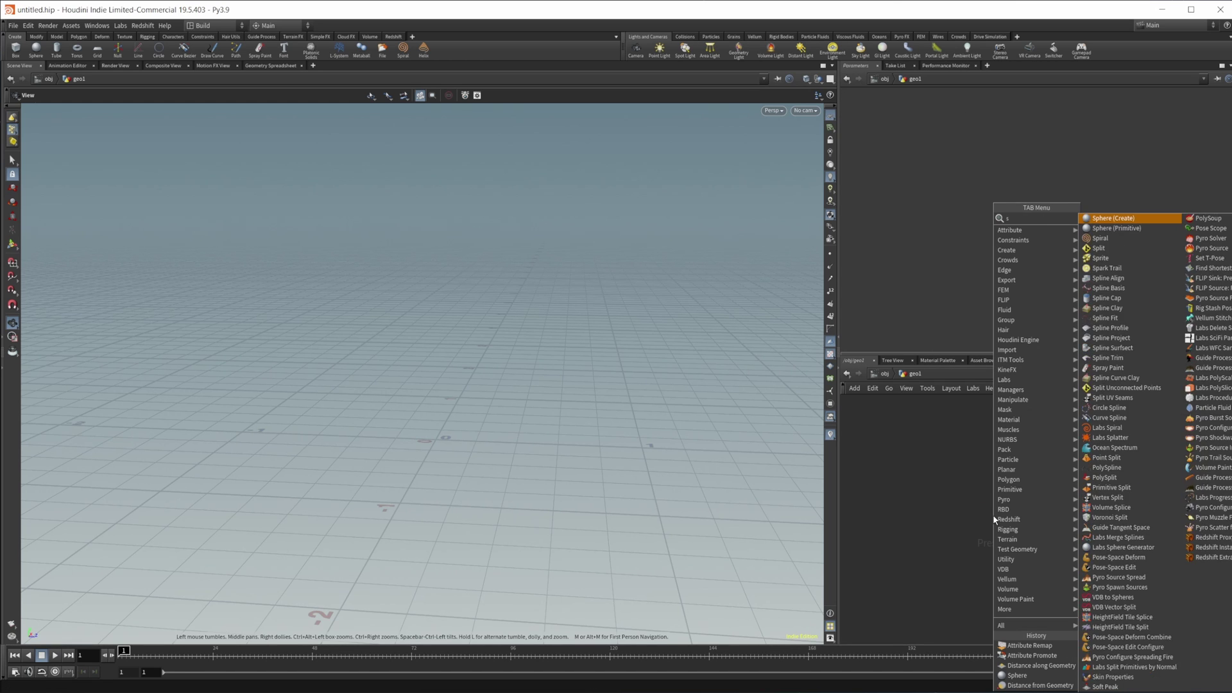
key("Return")
left_click(992, 514)
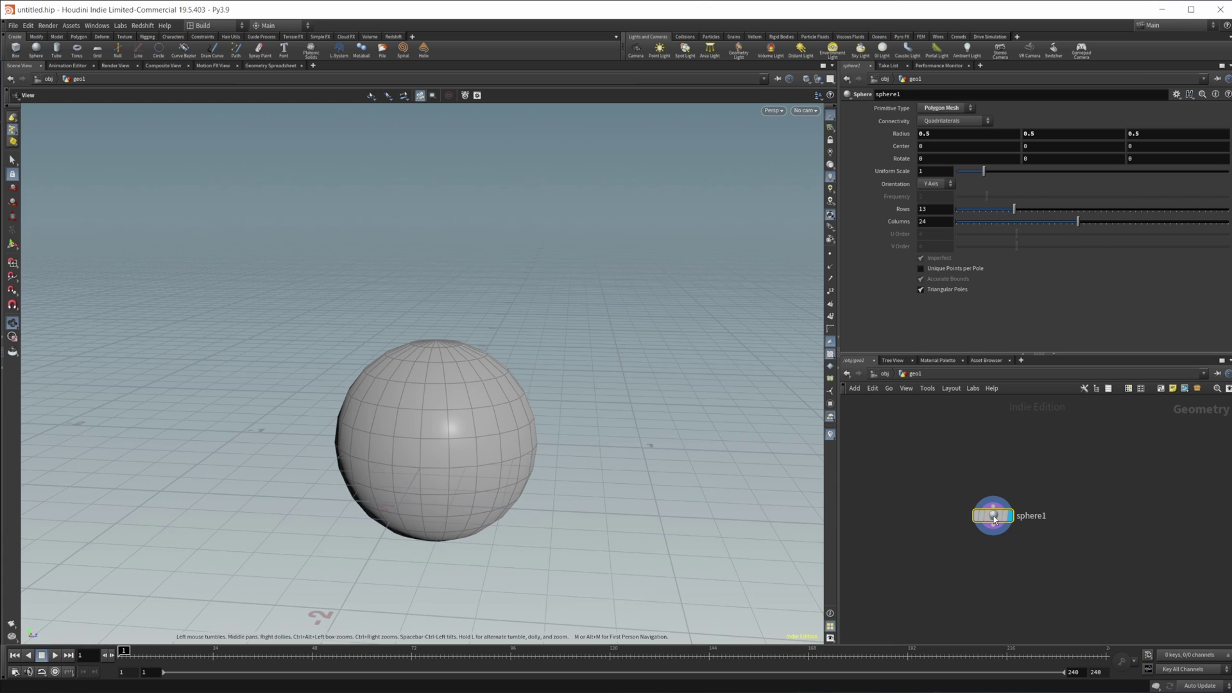
left_click_drag(992, 518, 981, 504)
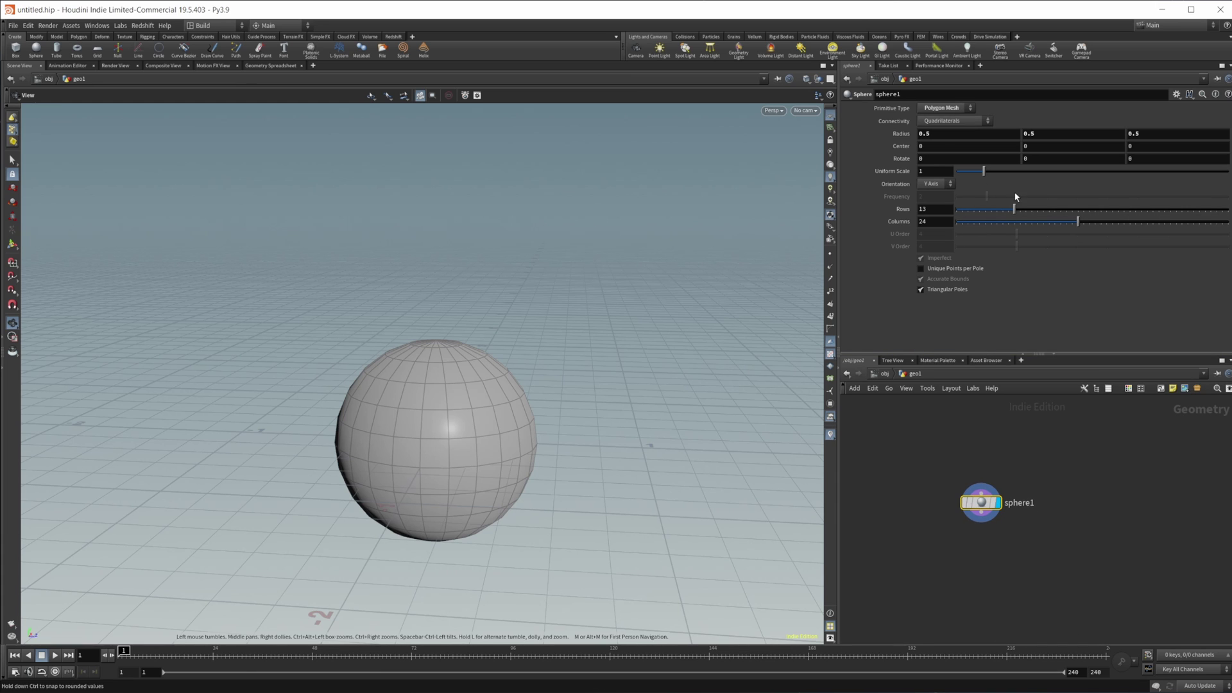
left_click_drag(1014, 209, 1227, 209)
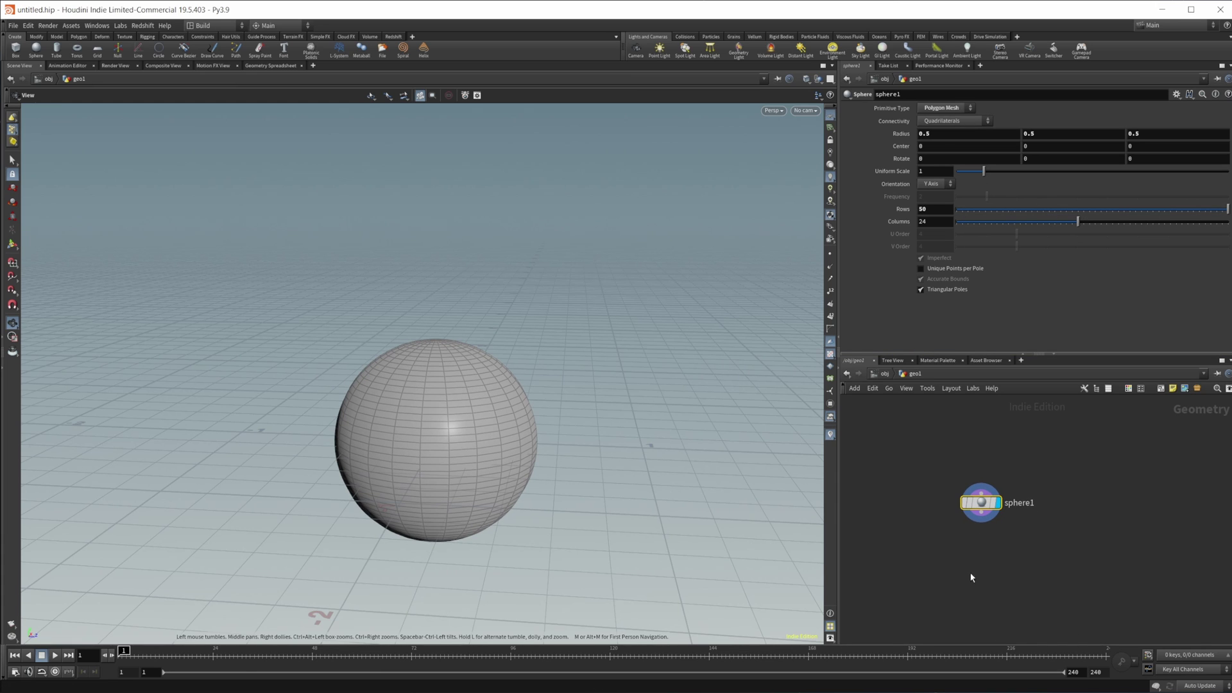
Step: Add a Distance along Geometry node below the sphere, leaving its output mask disabled
key("Tab")
type("d")
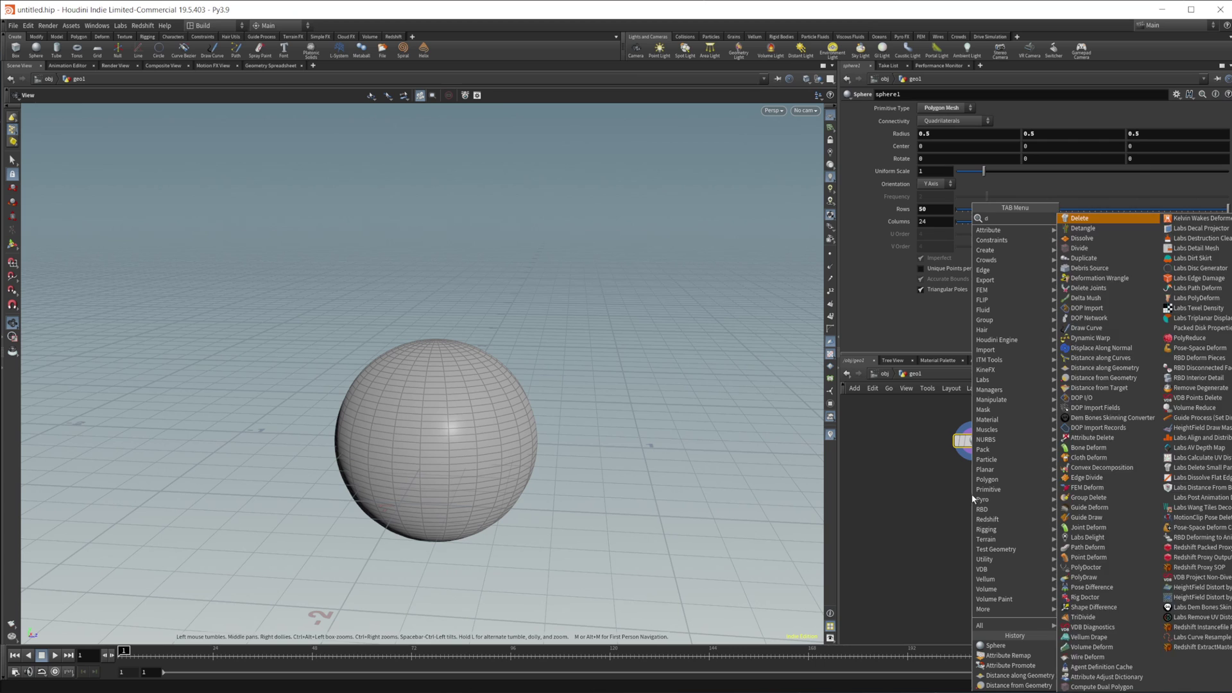
type("ist al")
key("Down")
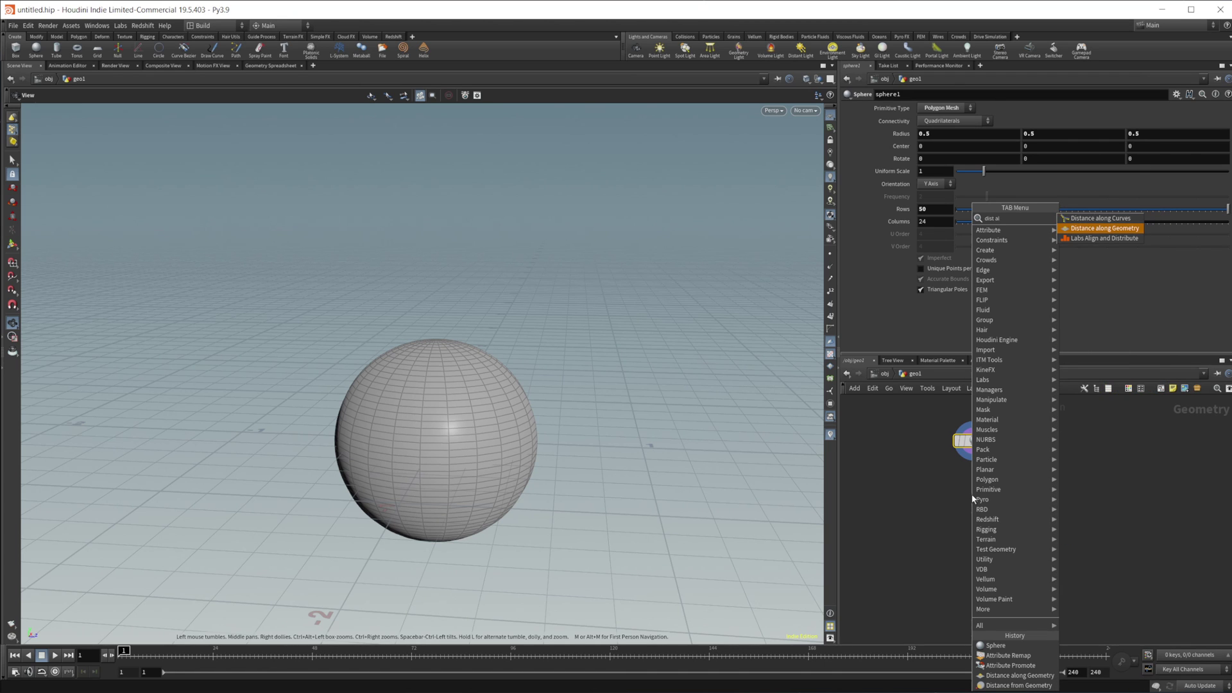
key("Return")
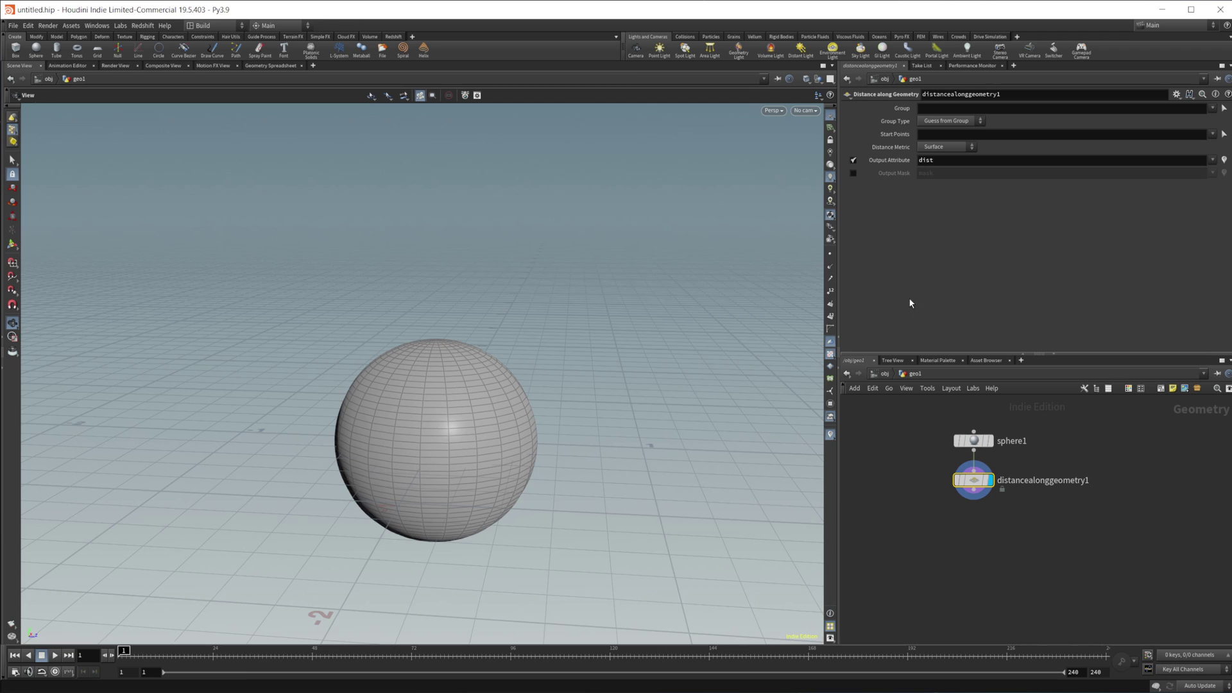
left_click(853, 171)
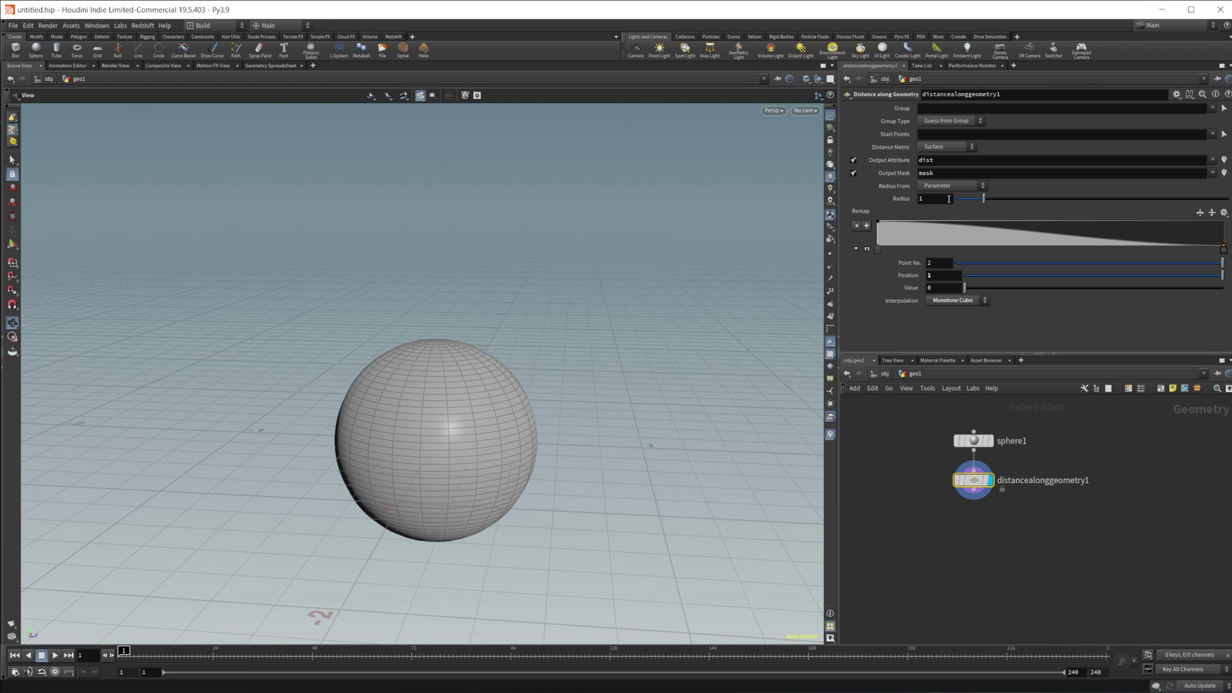
left_click(853, 174)
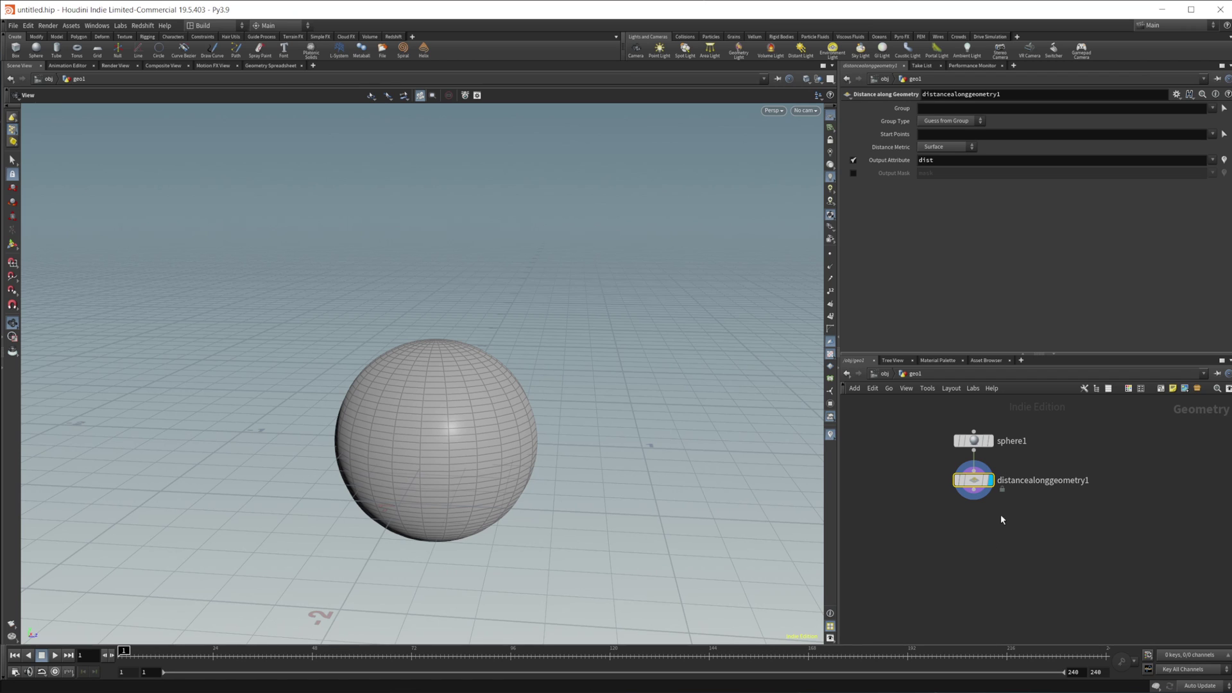
Step: Add an Attribute Promote node below the Distance along Geometry node
middle_click_drag(984, 520, 966, 503)
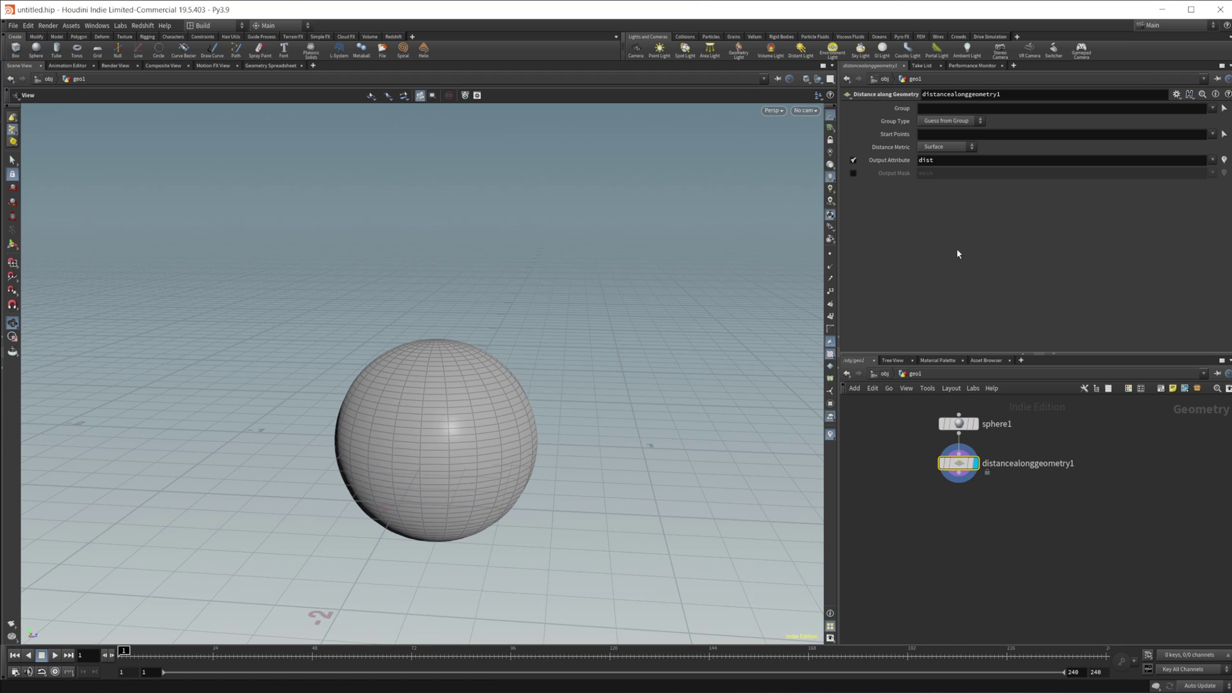
key("Tab")
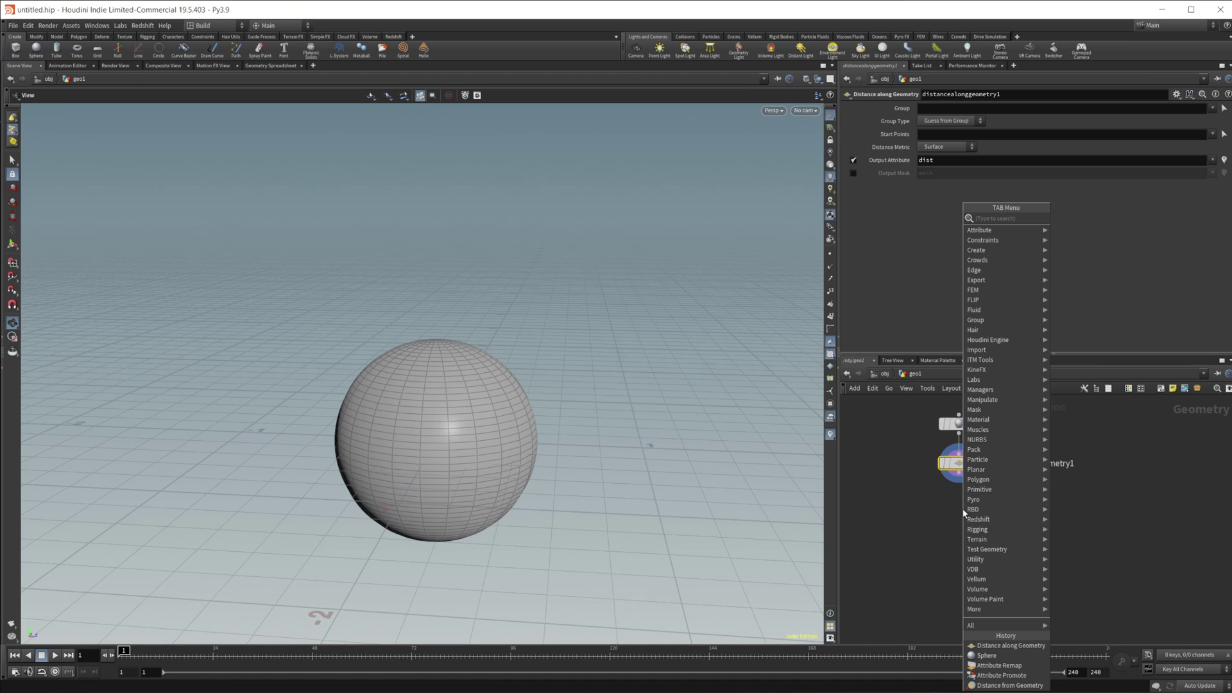
type("att")
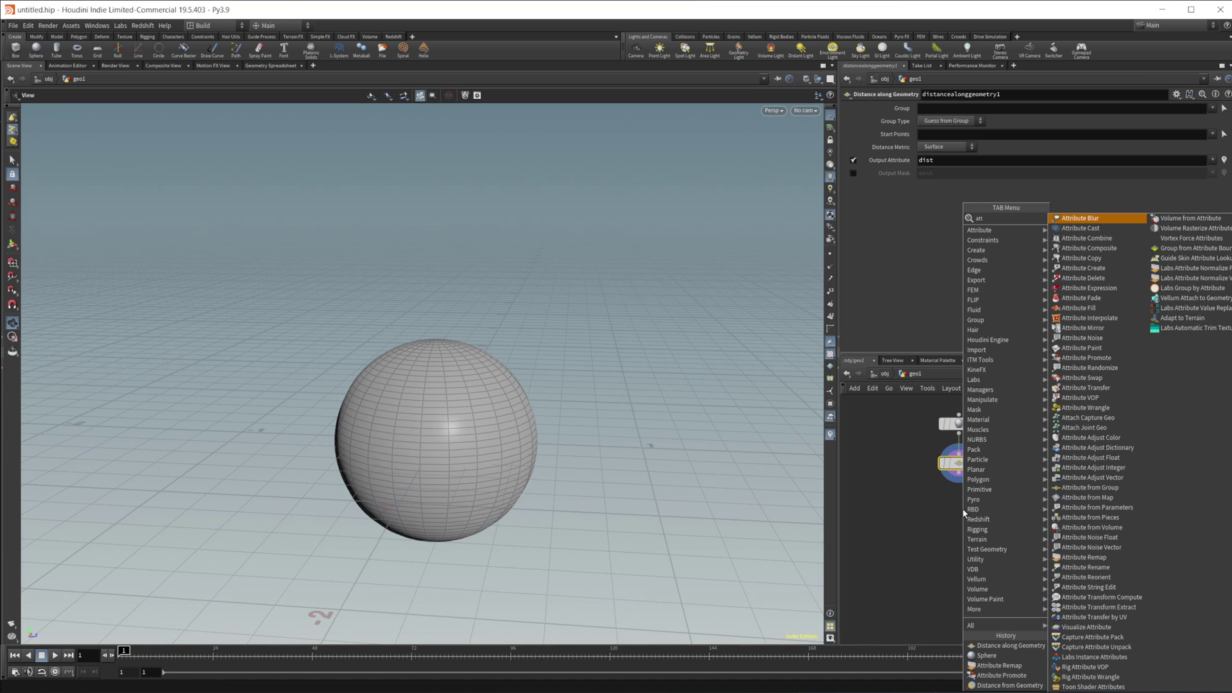
type("pro")
key("Return")
key("Return")
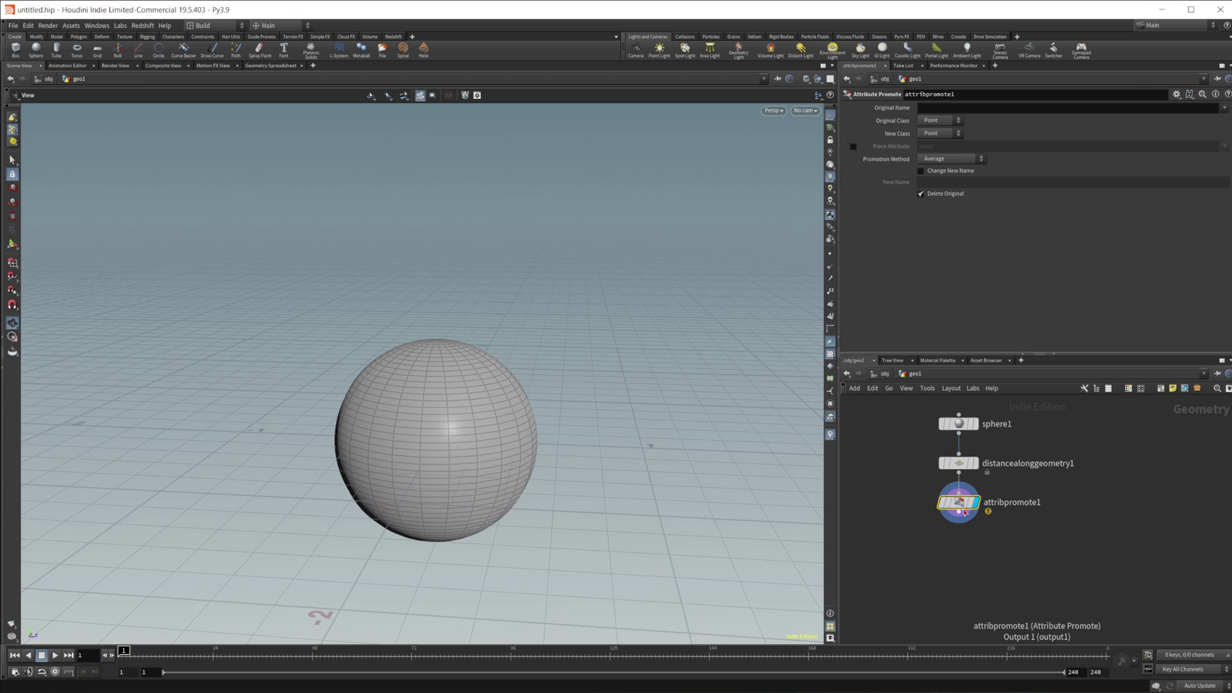
Step: Display the Distance along Geometry node and set its start point to 0, the pole of the sphere
left_click(960, 463)
left_click(976, 463)
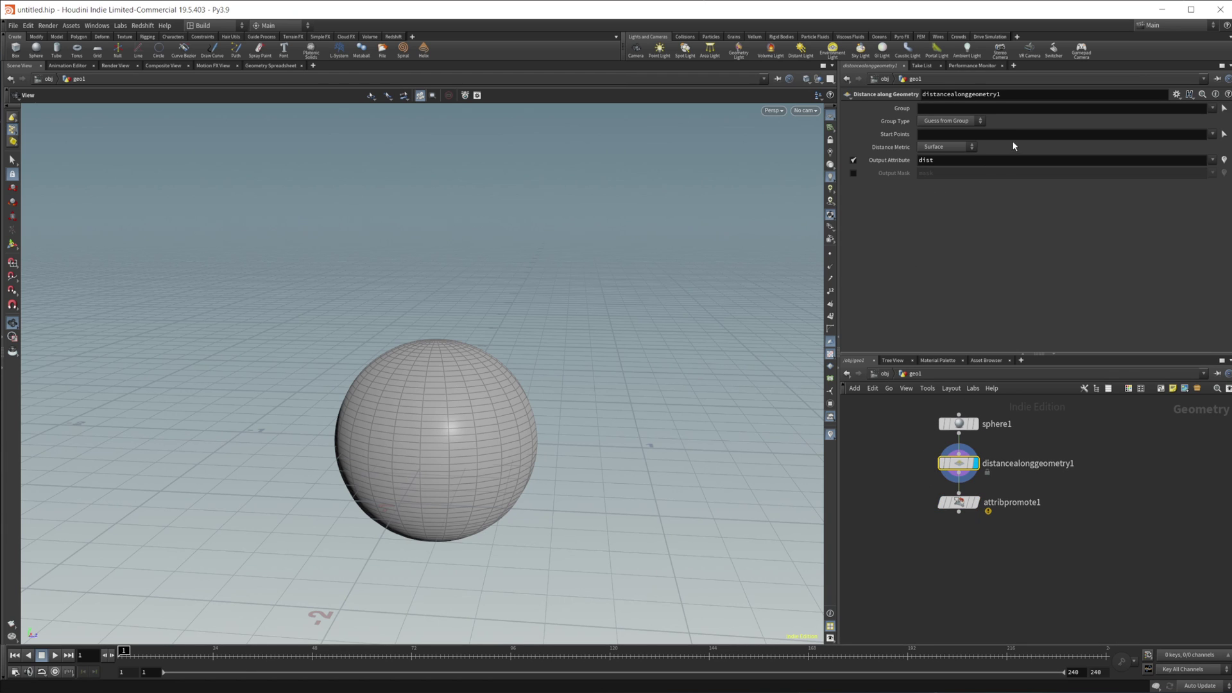
left_click(995, 134)
type("0")
key("Return")
left_click_drag(432, 343, 453, 333)
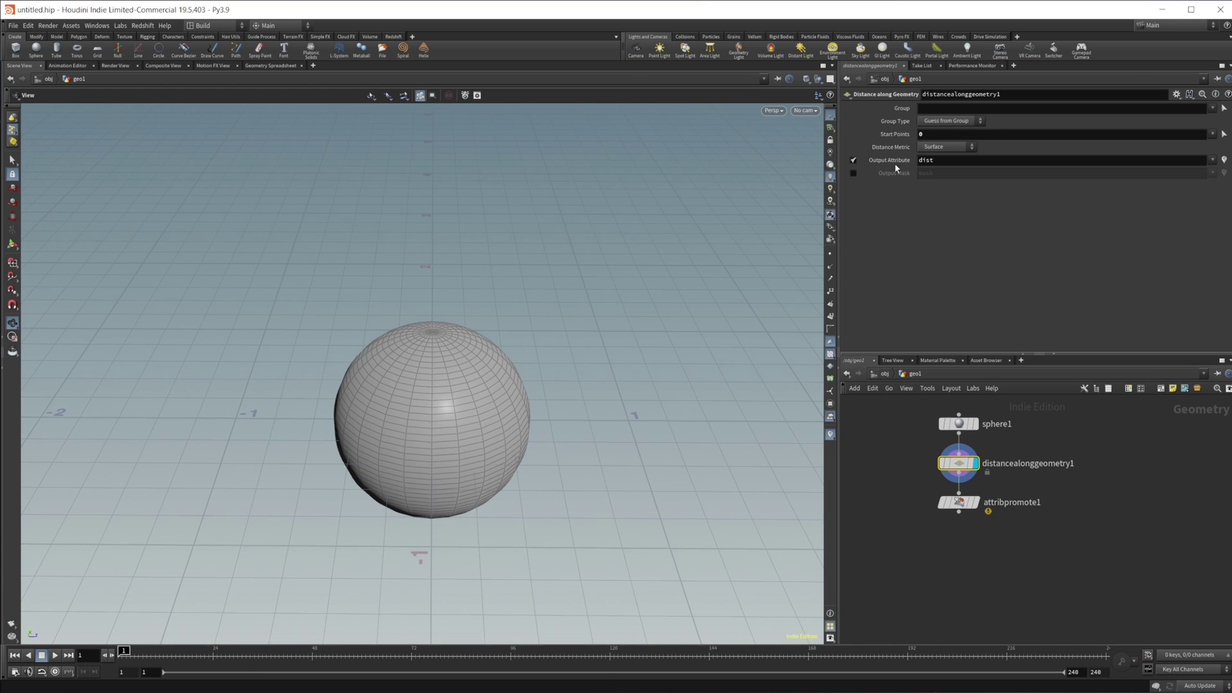
Step: Try Cd as the output attribute to preview the distances as colour on the sphere, and undo the change
double_click(965, 155)
type("Cd")
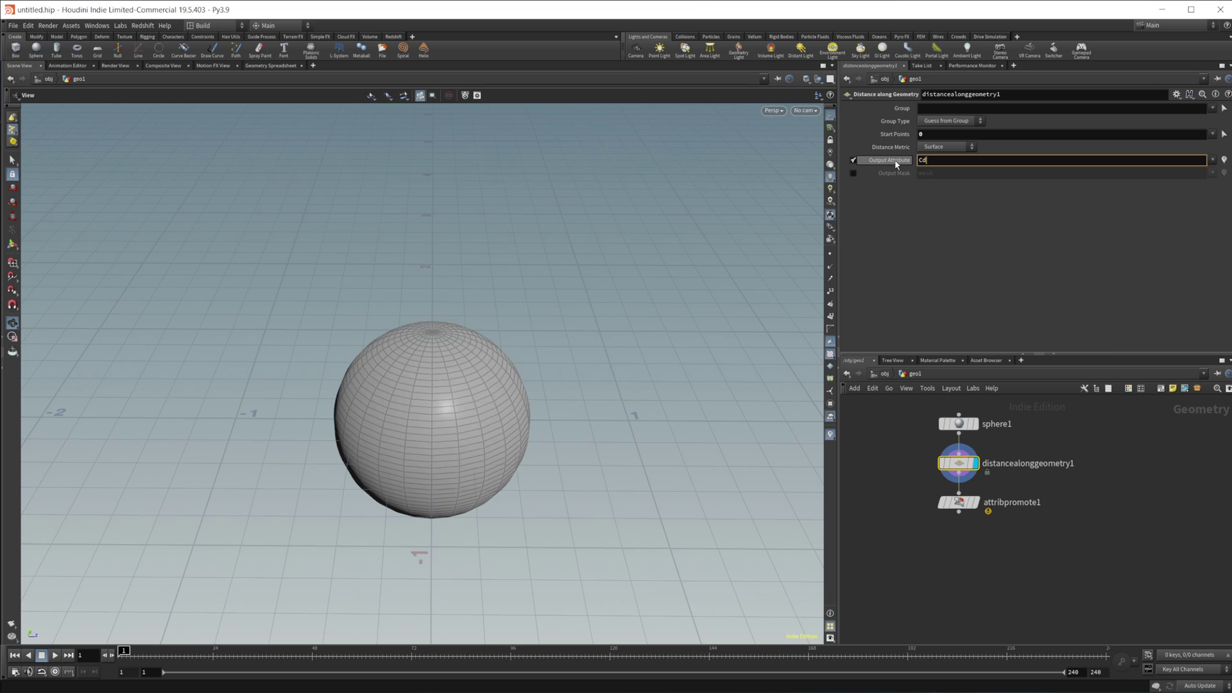
key("Return")
mouse_move(530, 449)
left_mouse_down()
mouse_move(519, 410)
mouse_move(484, 385)
mouse_move(513, 387)
mouse_move(454, 322)
left_mouse_up()
left_click_drag(429, 379, 445, 524)
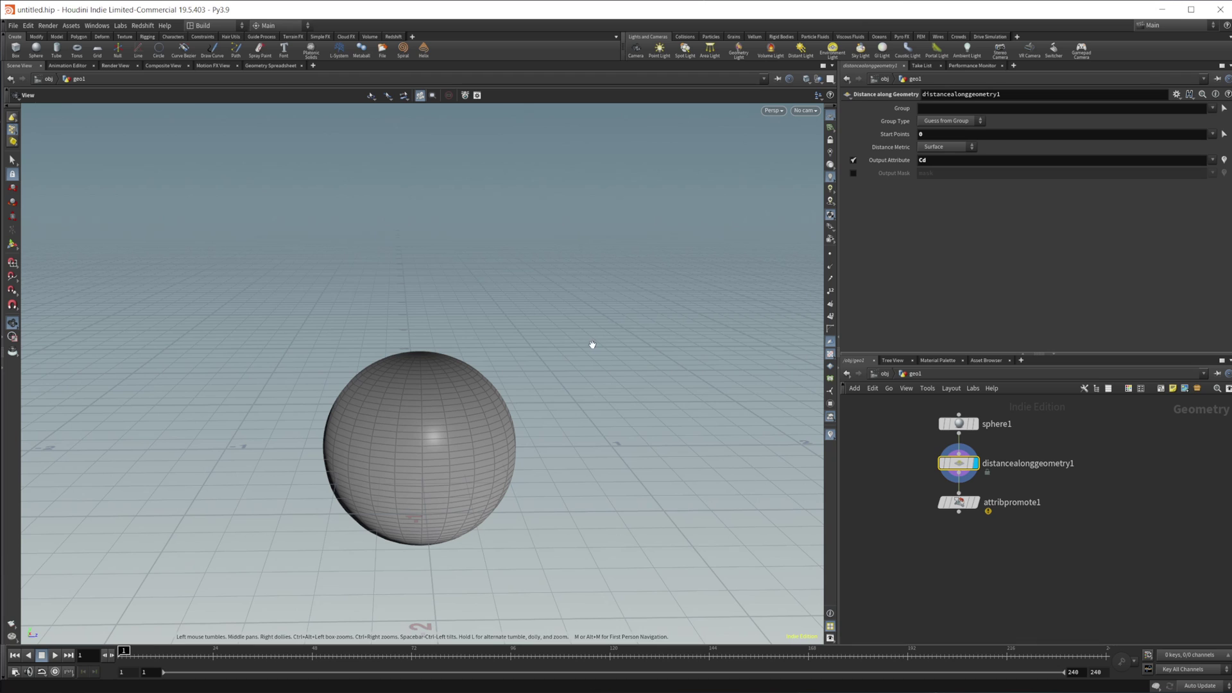
key("ctrl+z")
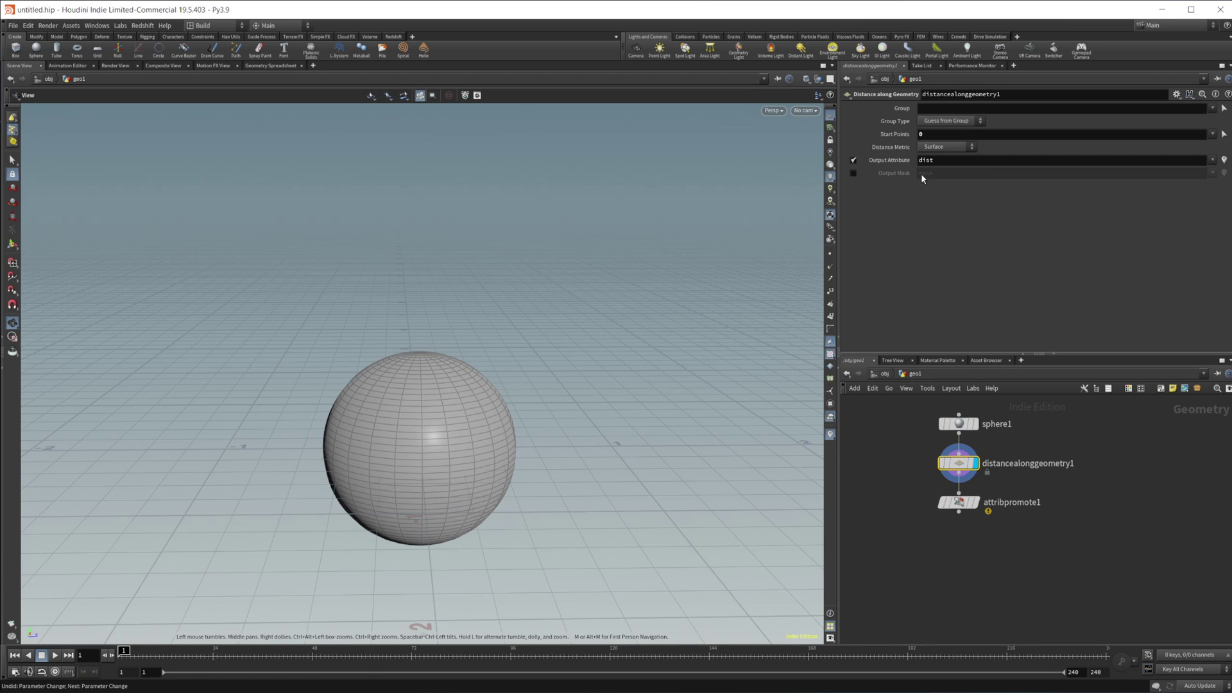
Step: Examine the point values of the dist attribute in the geometry spreadsheet, sorted by dist
left_click(263, 65)
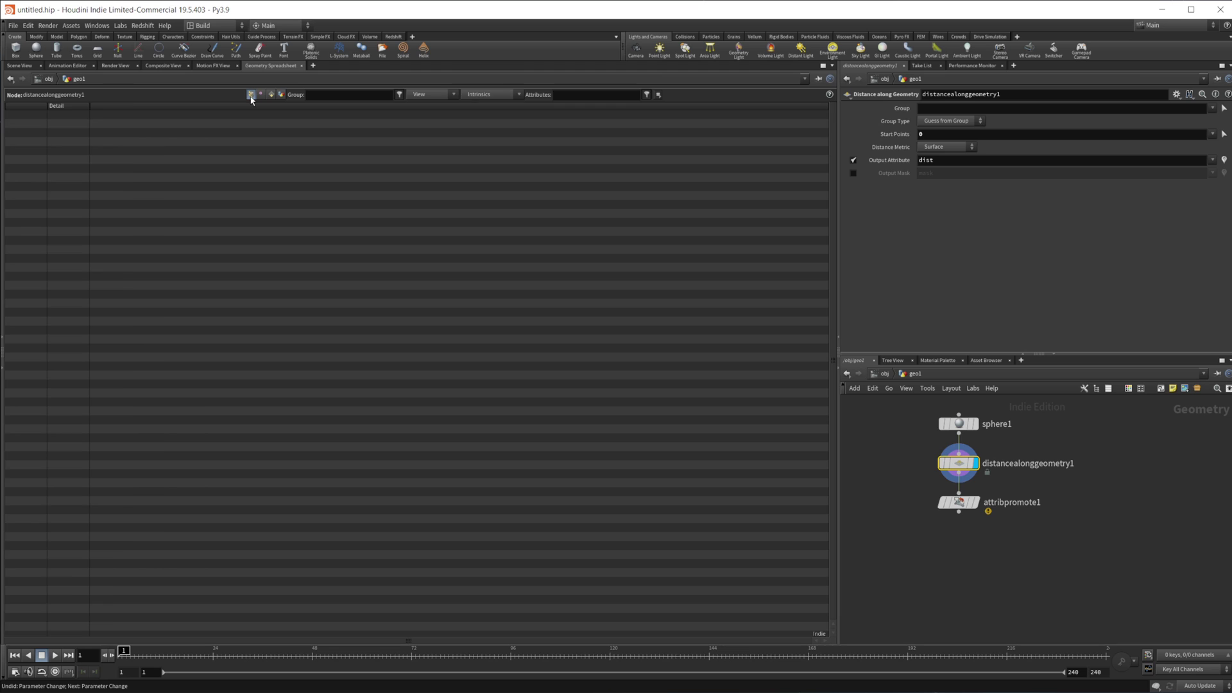
left_click(251, 94)
left_click(193, 106)
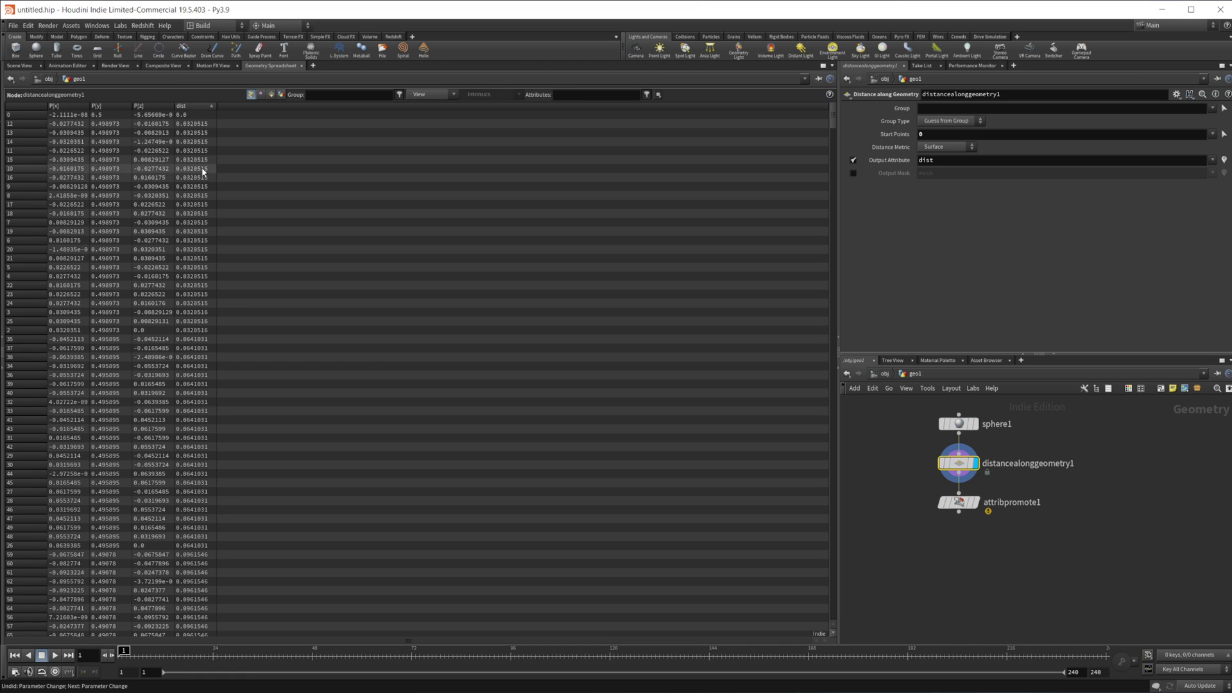
left_click(21, 65)
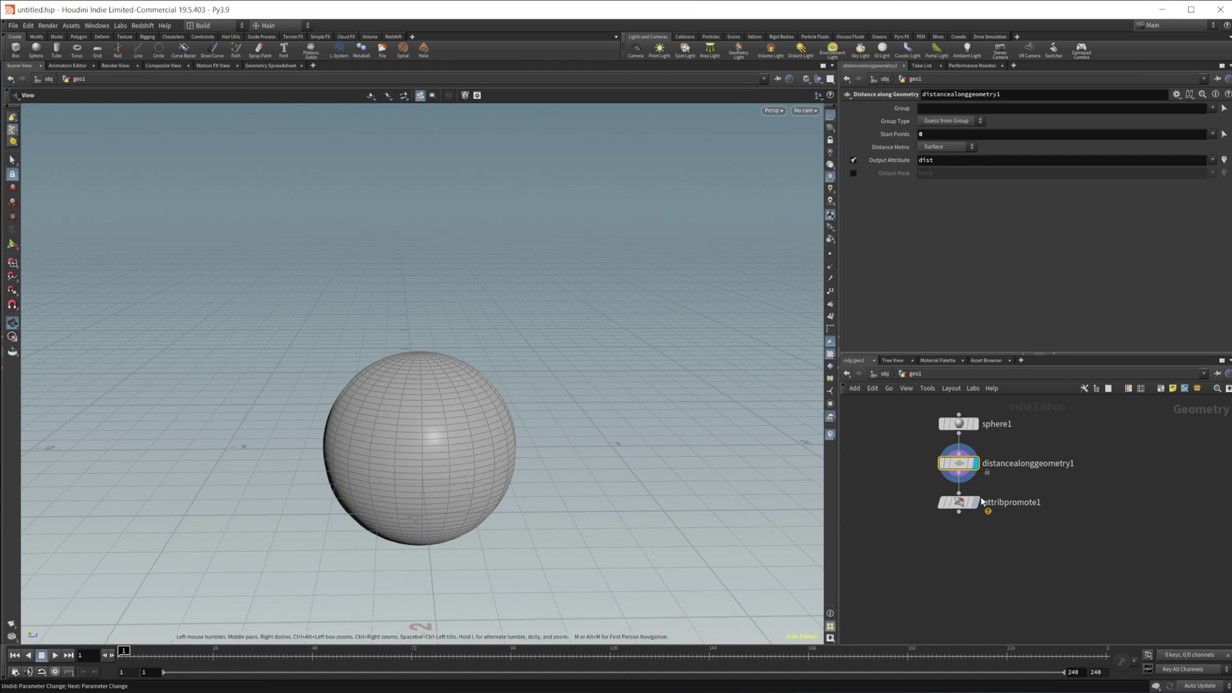
Step: Set the Attribute Promote node to promote dist from Point to Detail with the Maximum method, keeping the original attribute
left_click(959, 502)
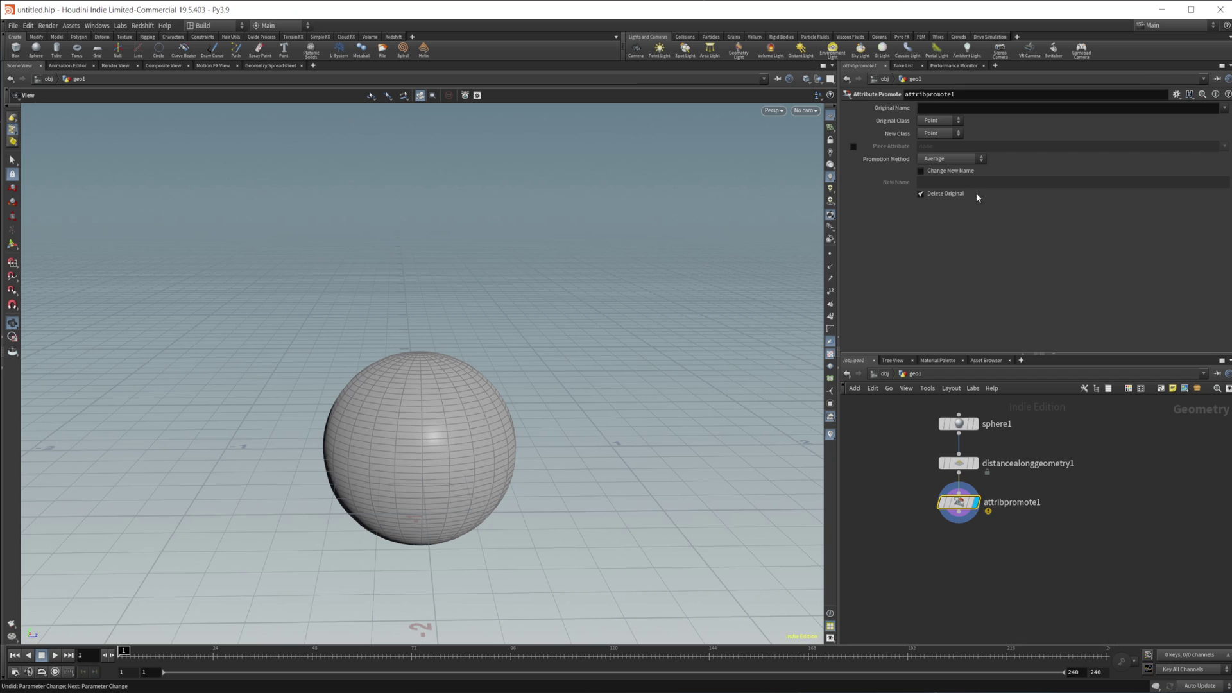
left_click(1224, 108)
left_click(1225, 128)
left_click(940, 133)
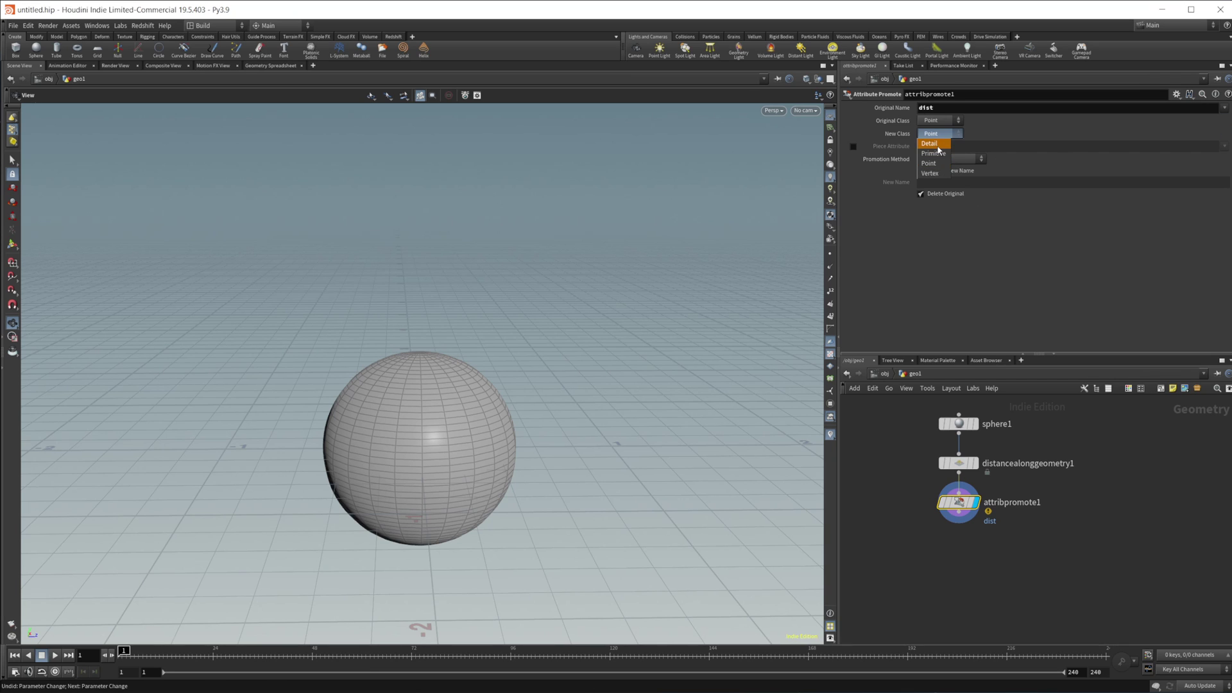
left_click(936, 144)
left_click(943, 195)
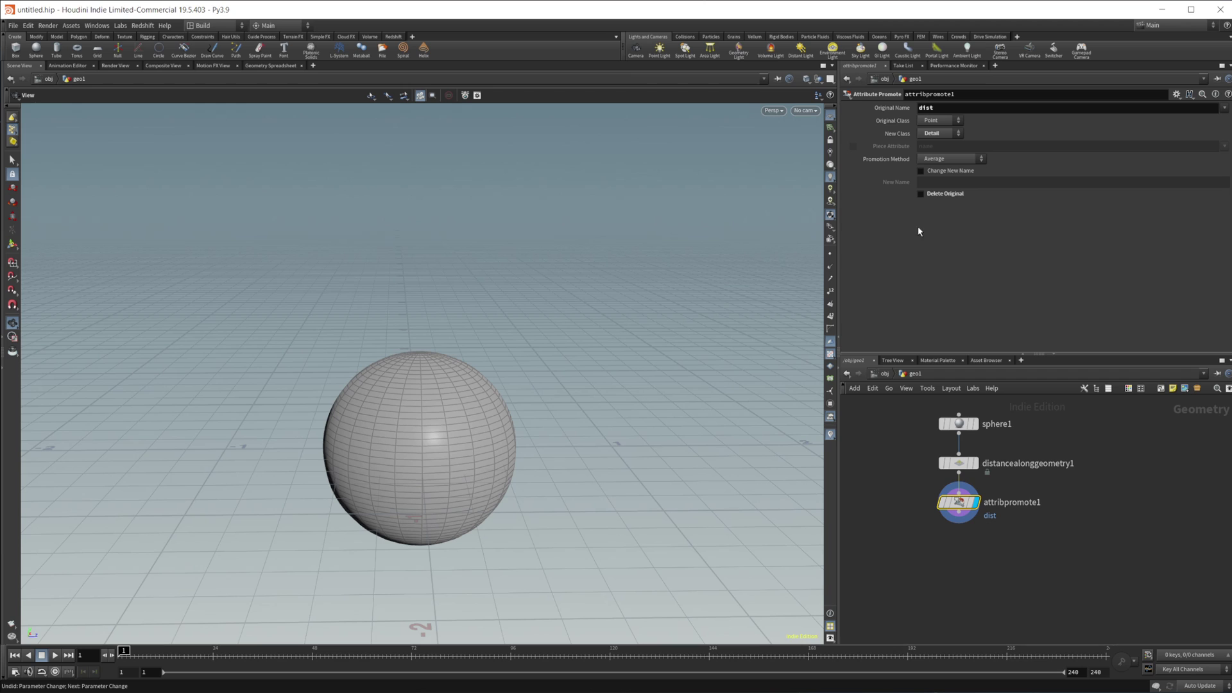
left_click(944, 160)
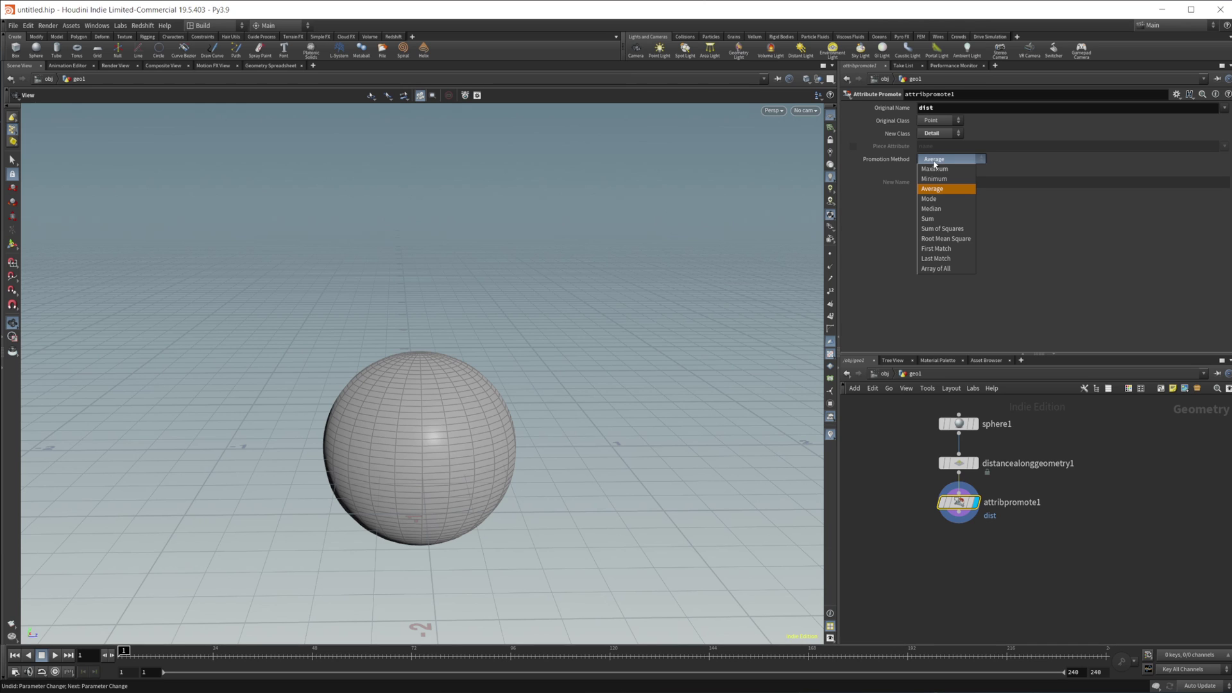
left_click(935, 169)
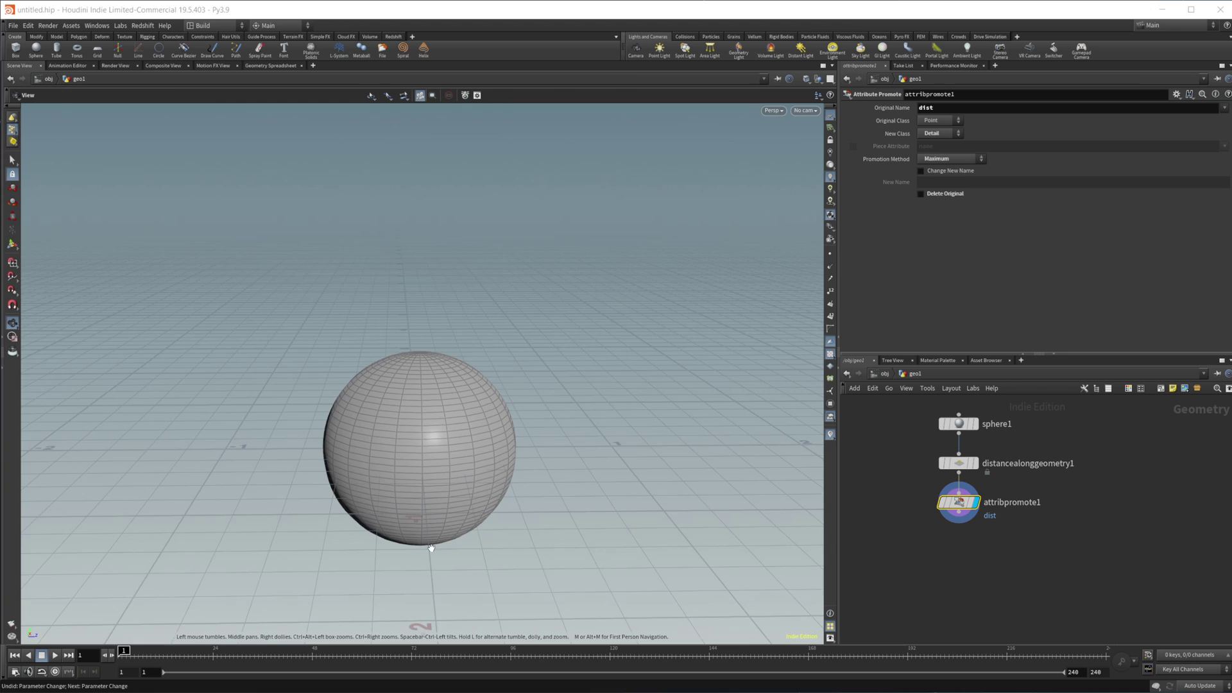
Step: Check the promoted dist value among the detail attributes in the geometry spreadsheet
left_click_drag(457, 599, 290, 300)
left_click(266, 66)
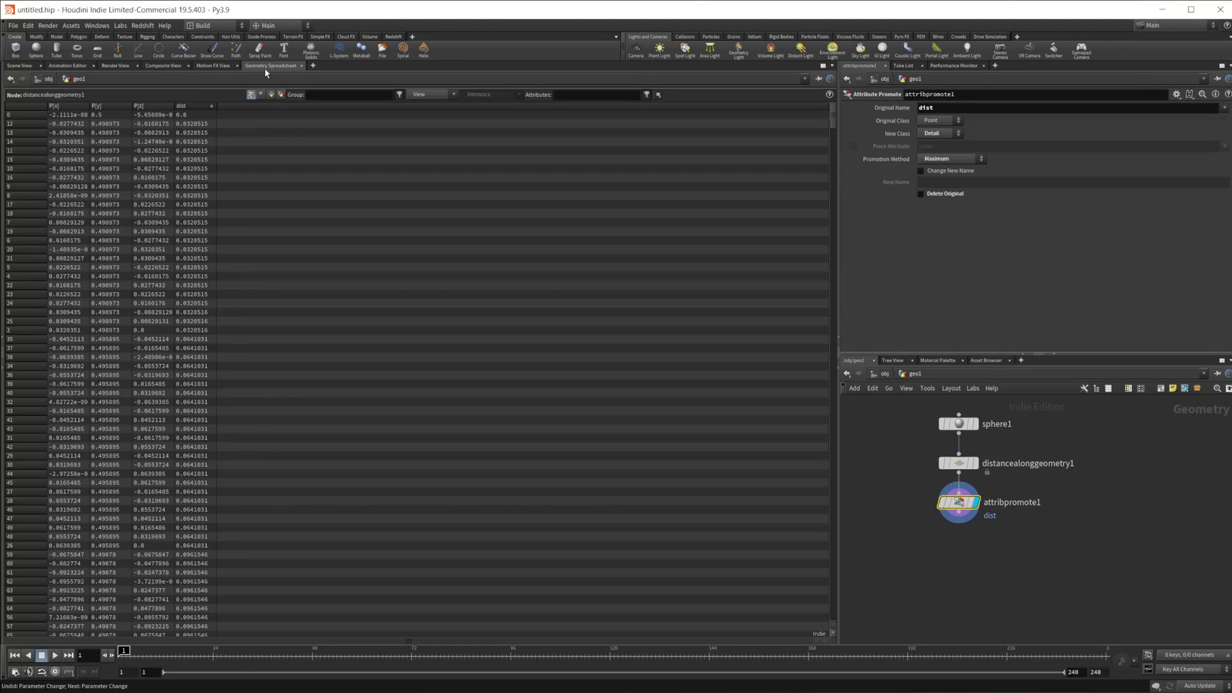
left_click(269, 95)
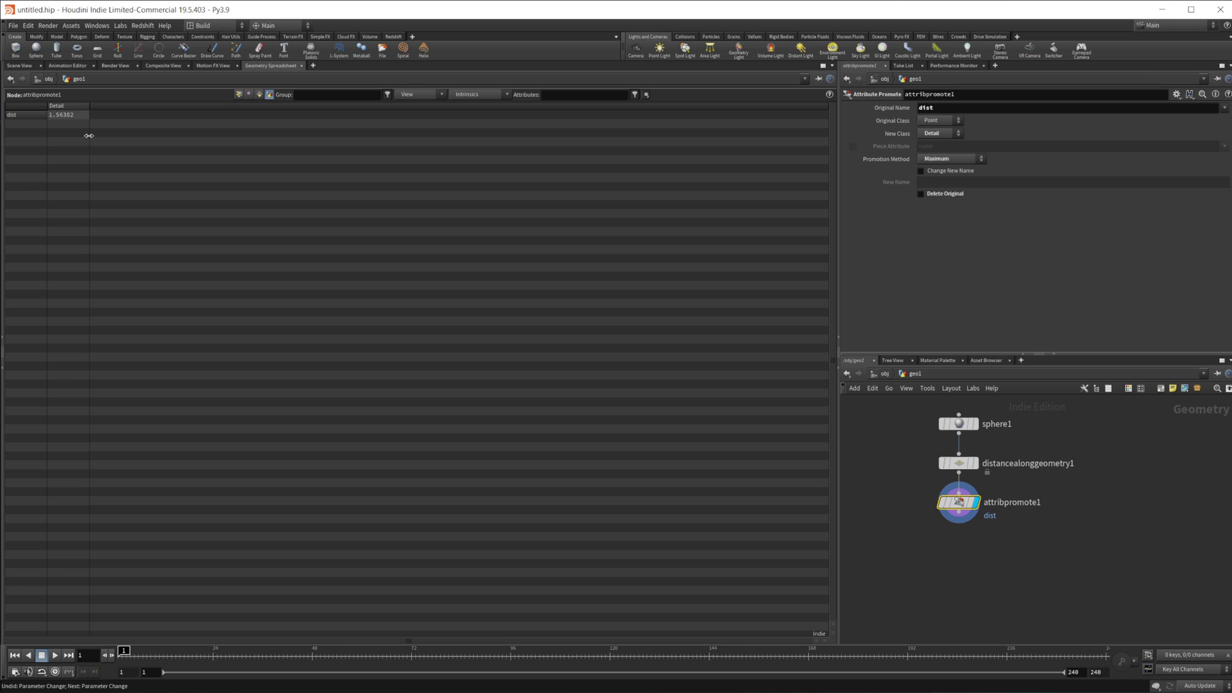
left_click(19, 66)
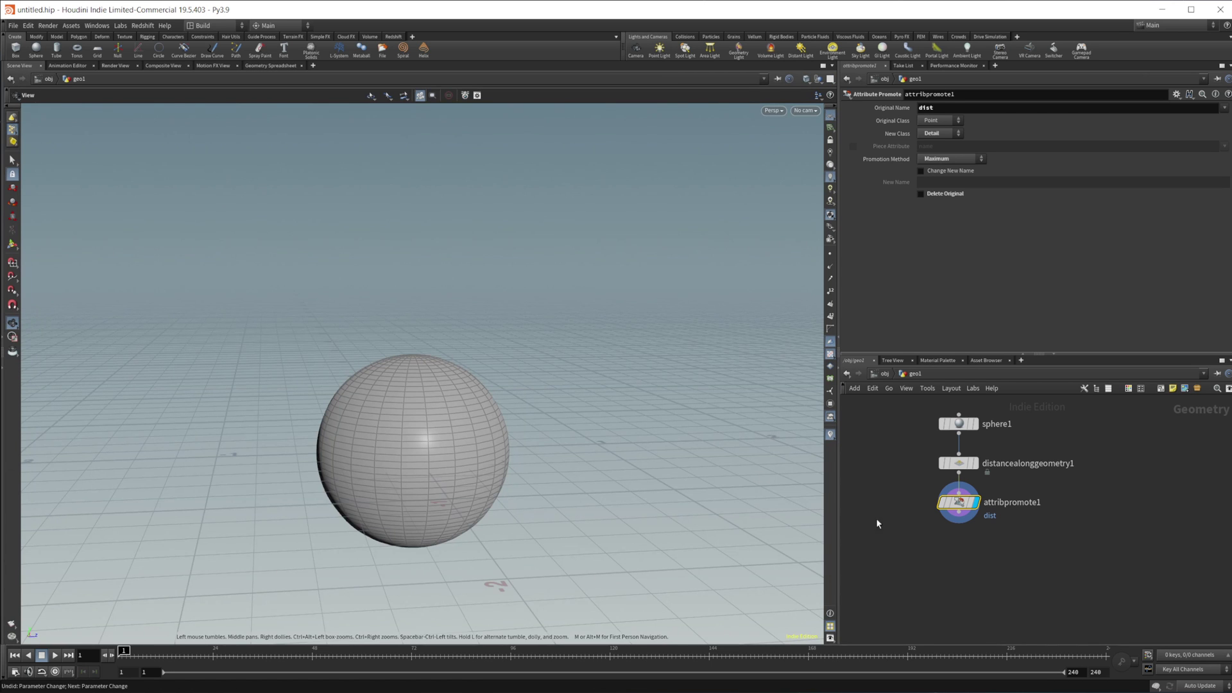
Step: Add an Attribute Remap node below the Attribute Promote node
key("Tab")
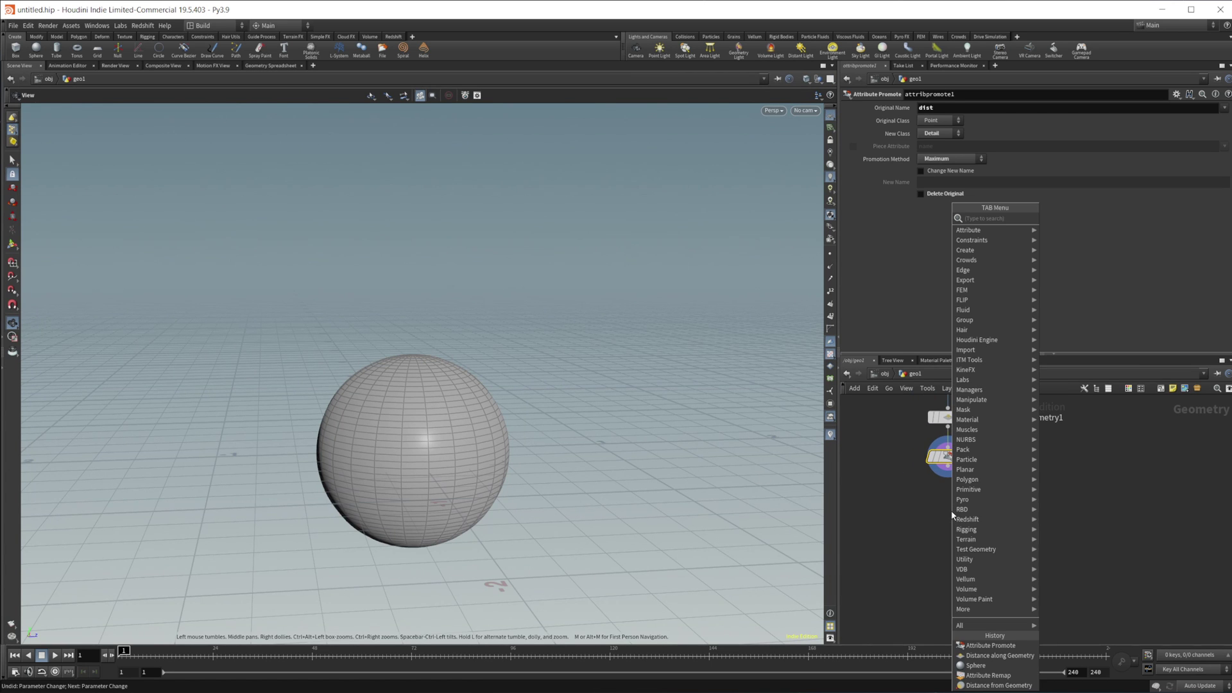
type("at re")
key("Return")
key("Return")
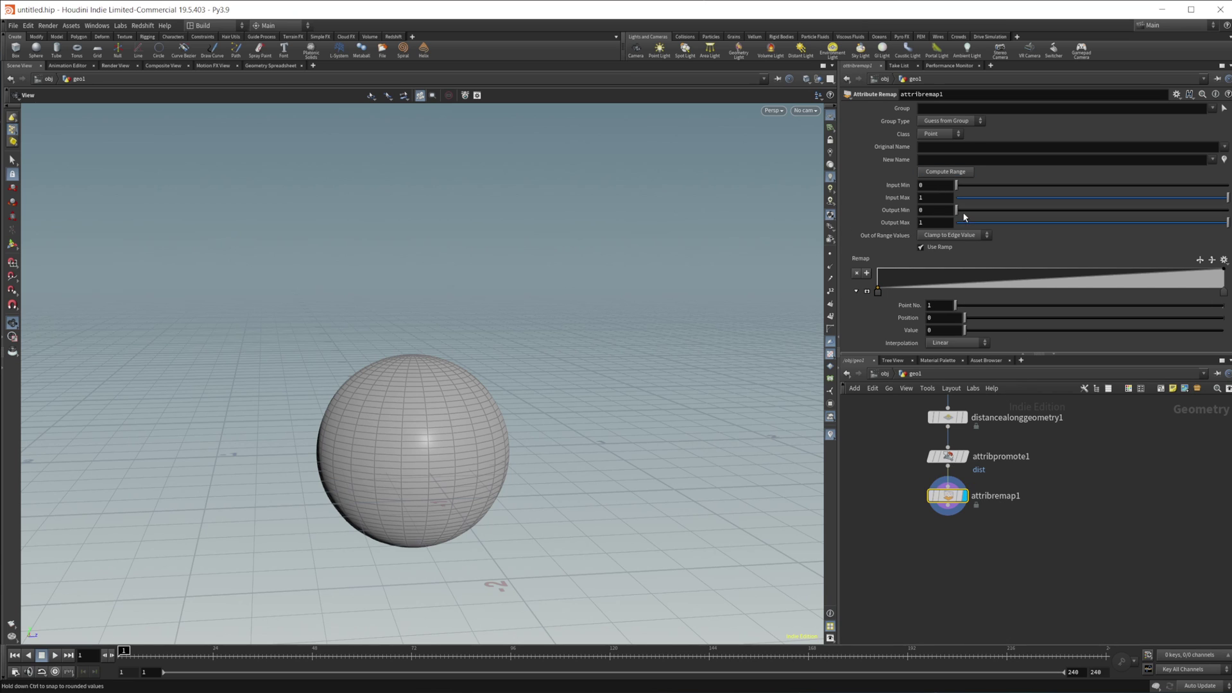
Step: Choose dist as the attribute to remap and compute its range
left_click(1225, 147)
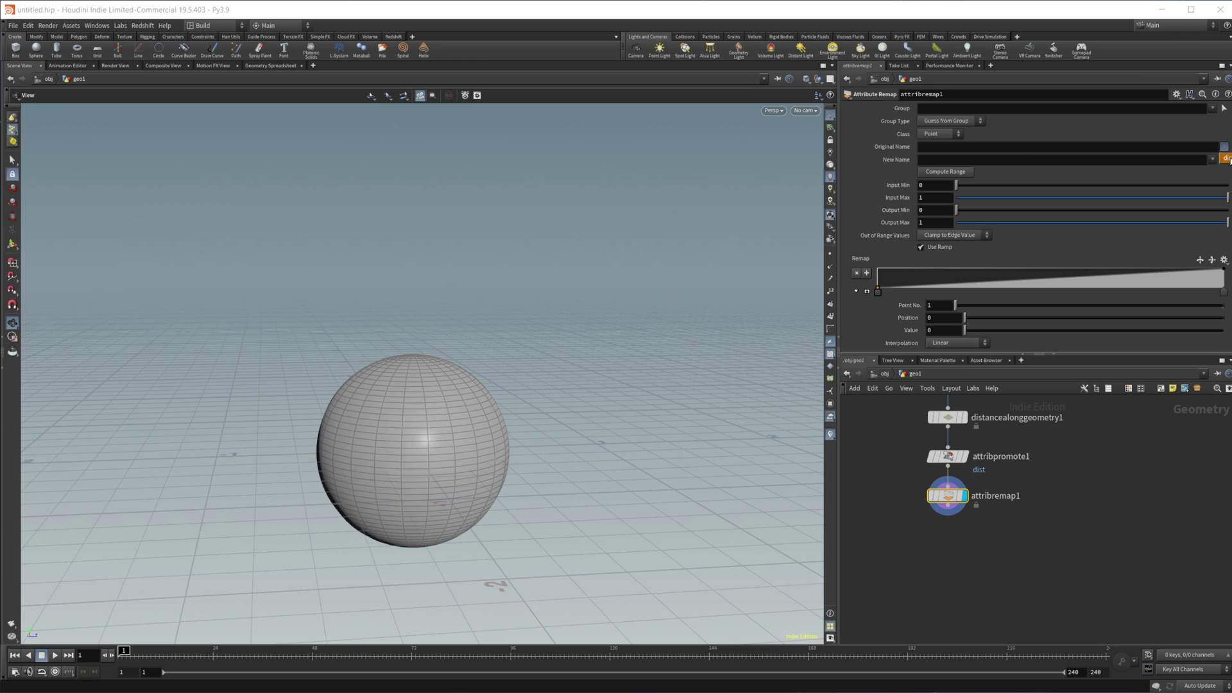
left_click(1227, 157)
left_click(945, 172)
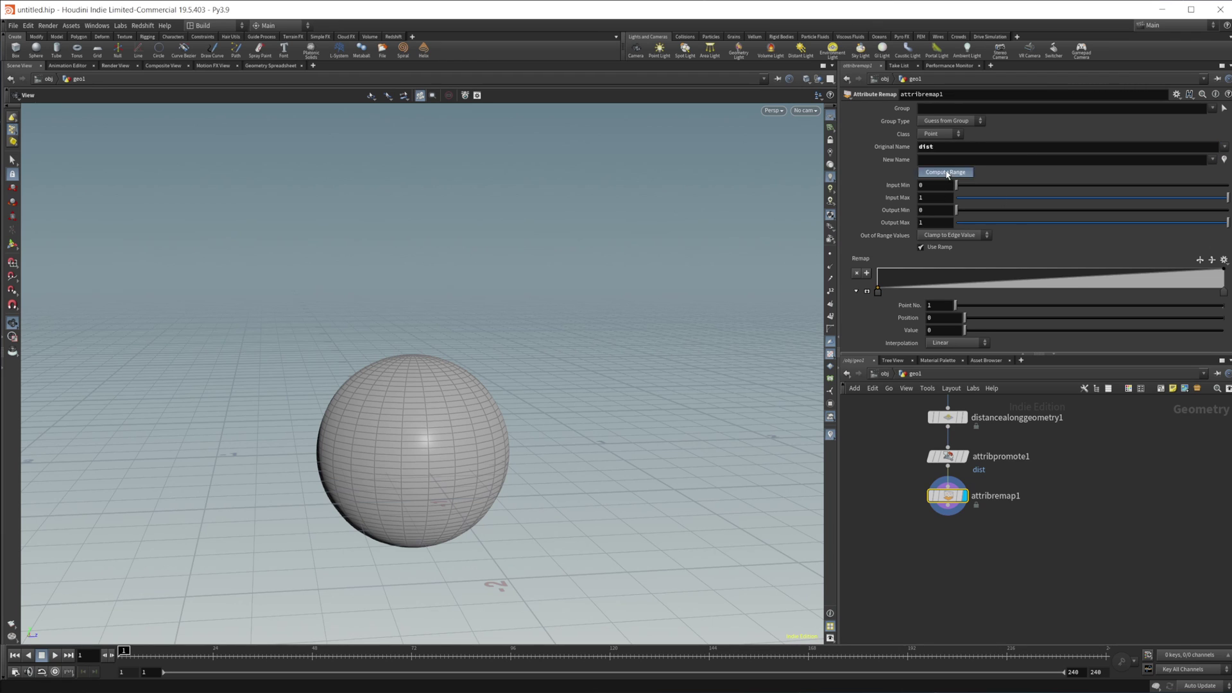
Step: Undo the computed range on the Attribute Remap node
double_click(933, 198)
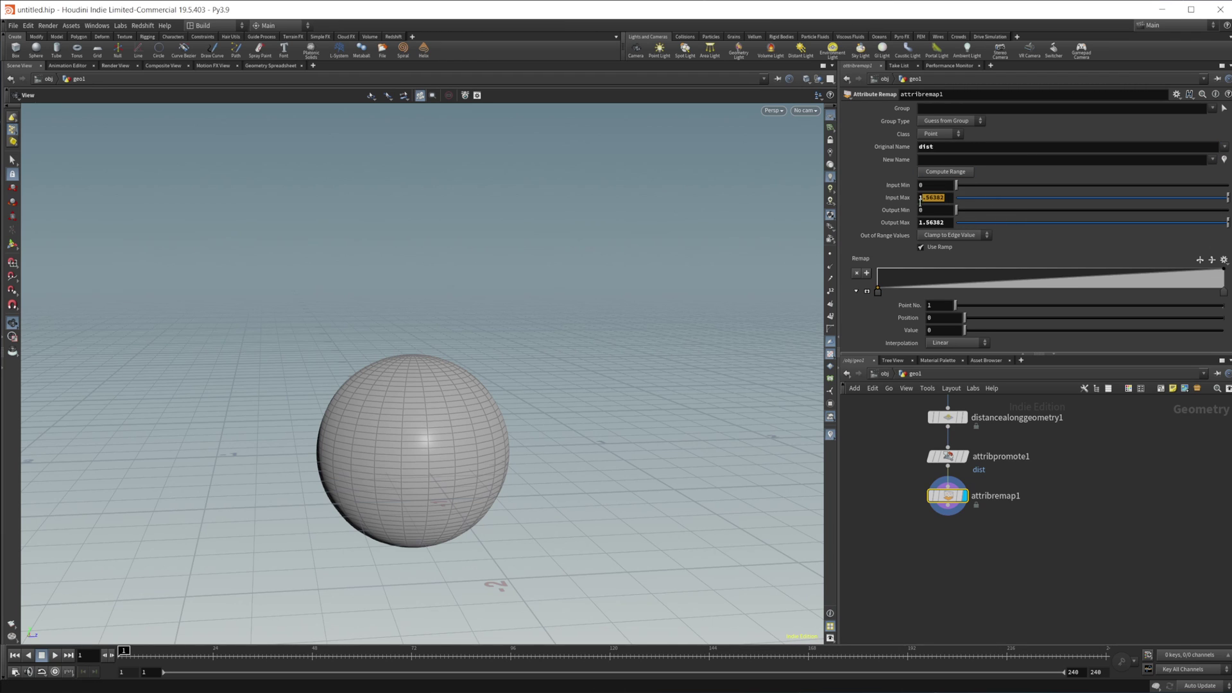
key("Return")
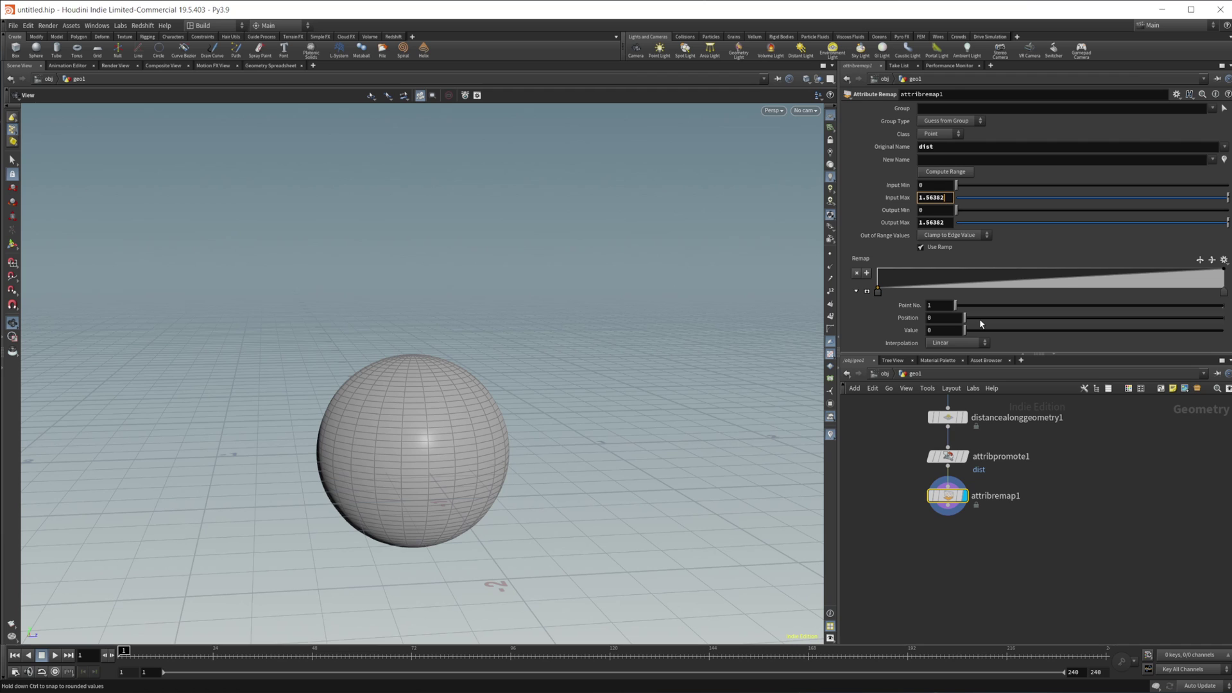
key("ctrl+z")
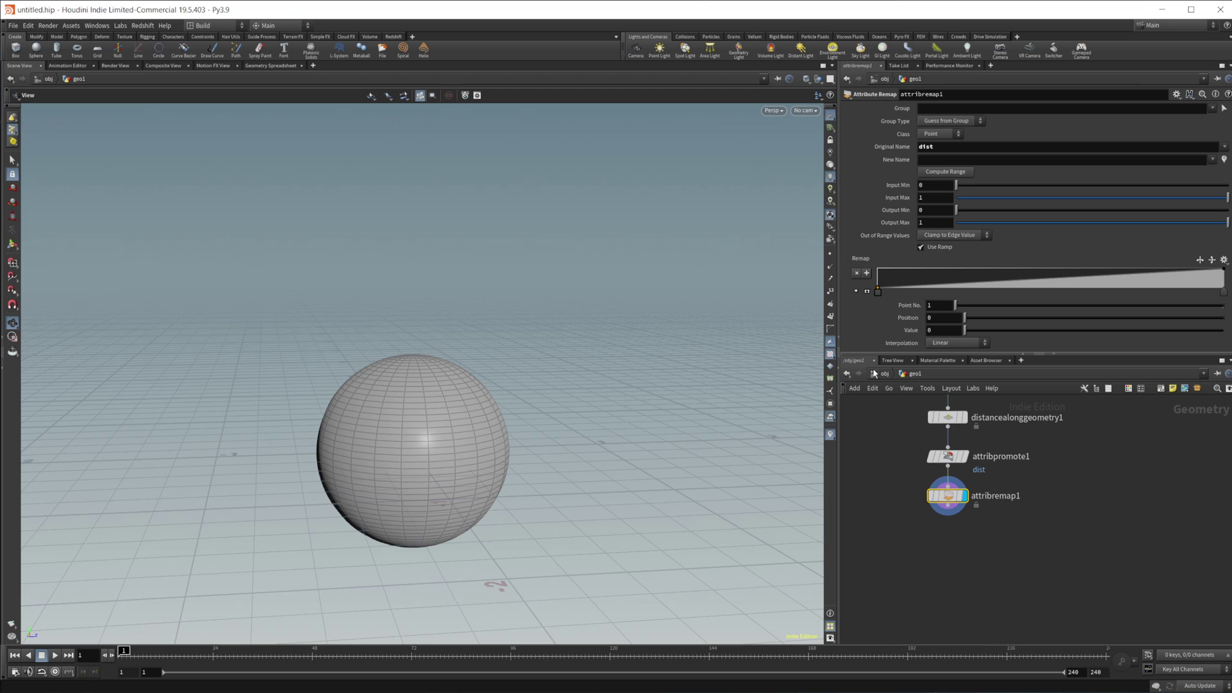
middle_click_drag(1031, 471, 1051, 510)
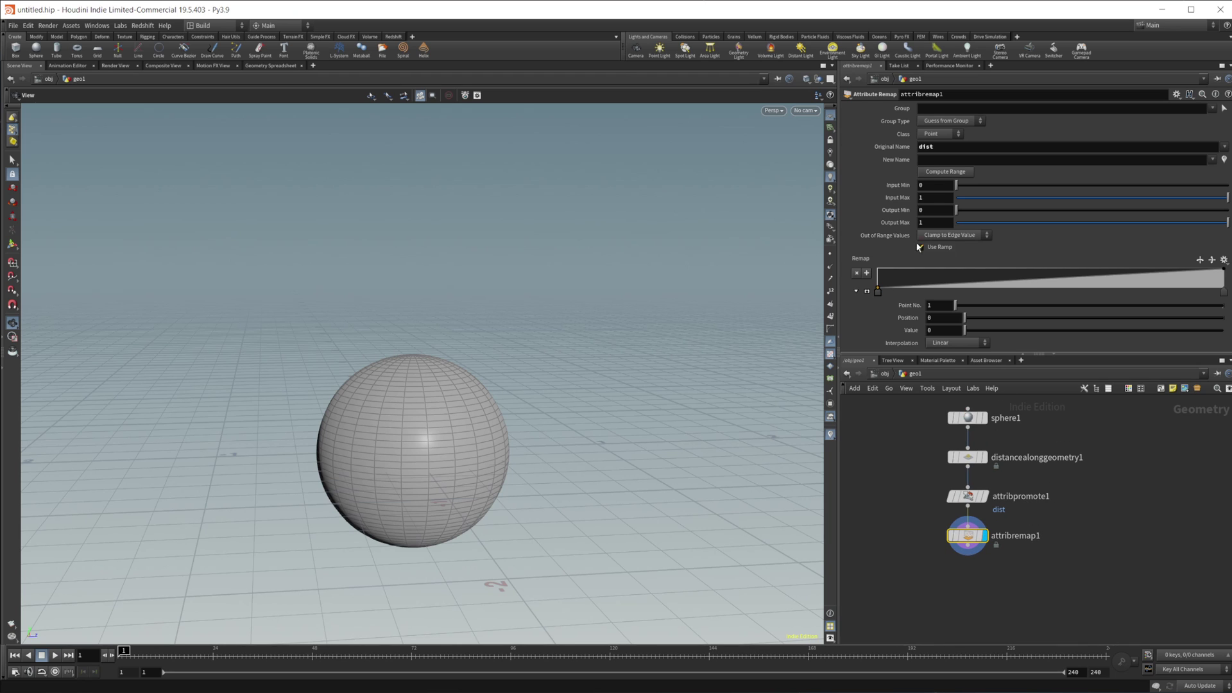
Step: Set the Attribute Remap's Input Max to the expression detail("../attribpromote1/","dist",0)
left_click(934, 201)
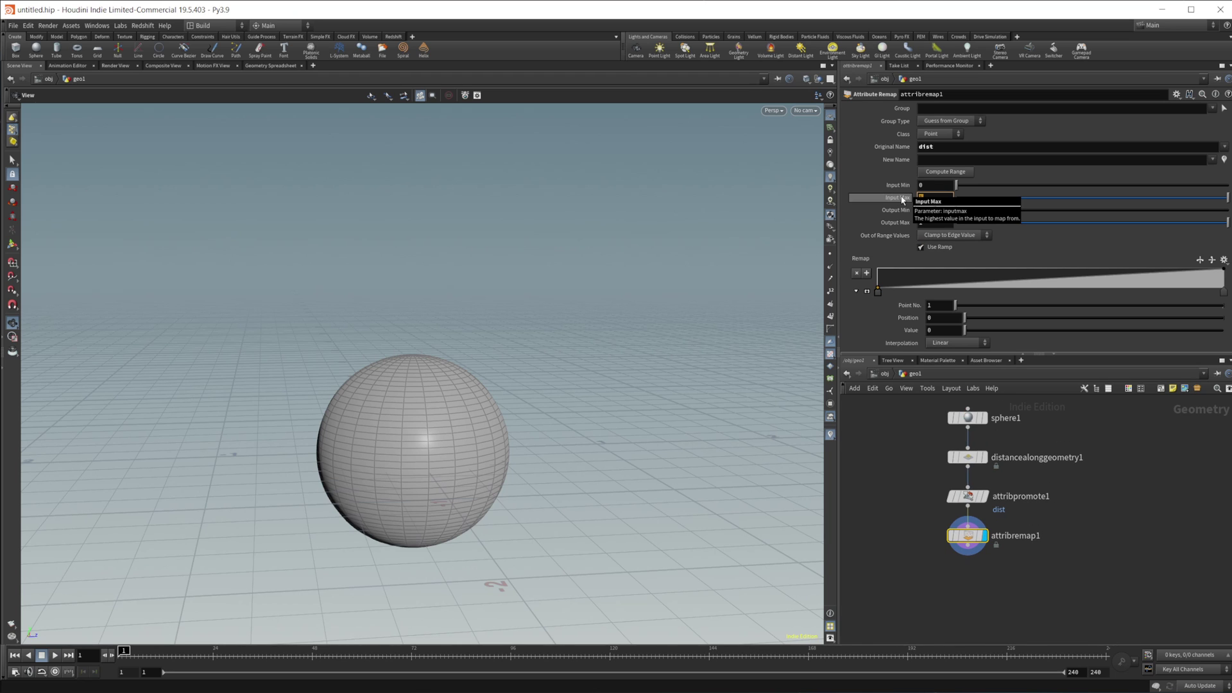
type("det")
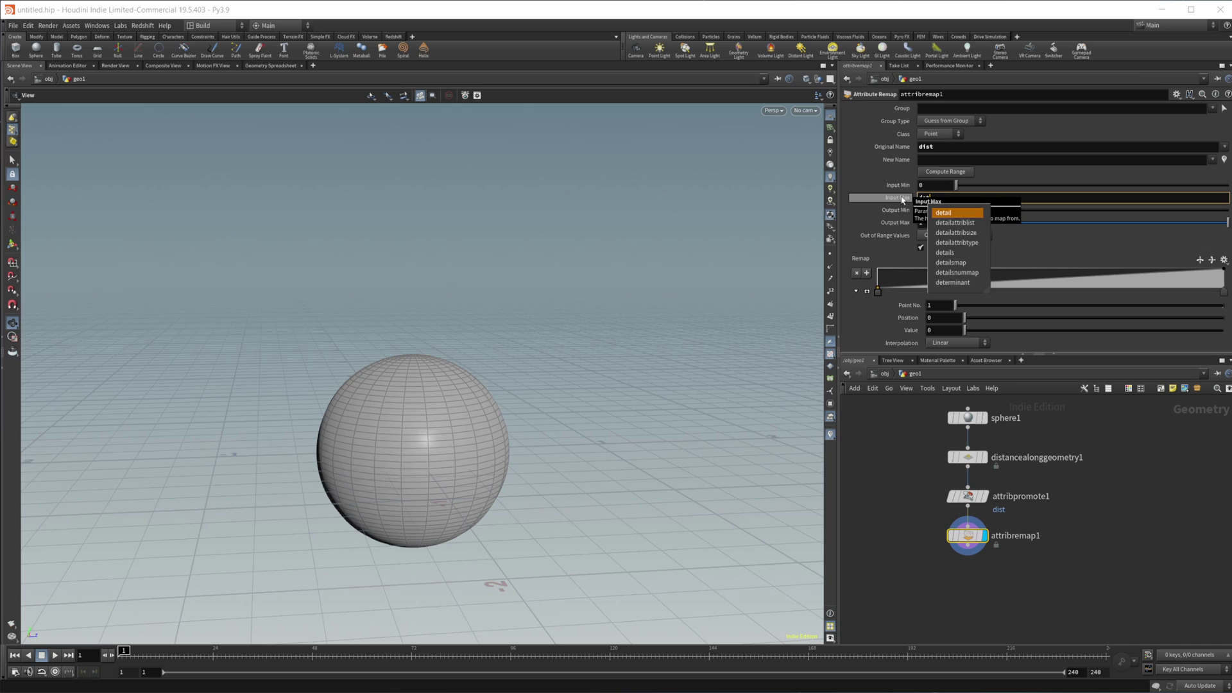
left_click(956, 212)
type("(")
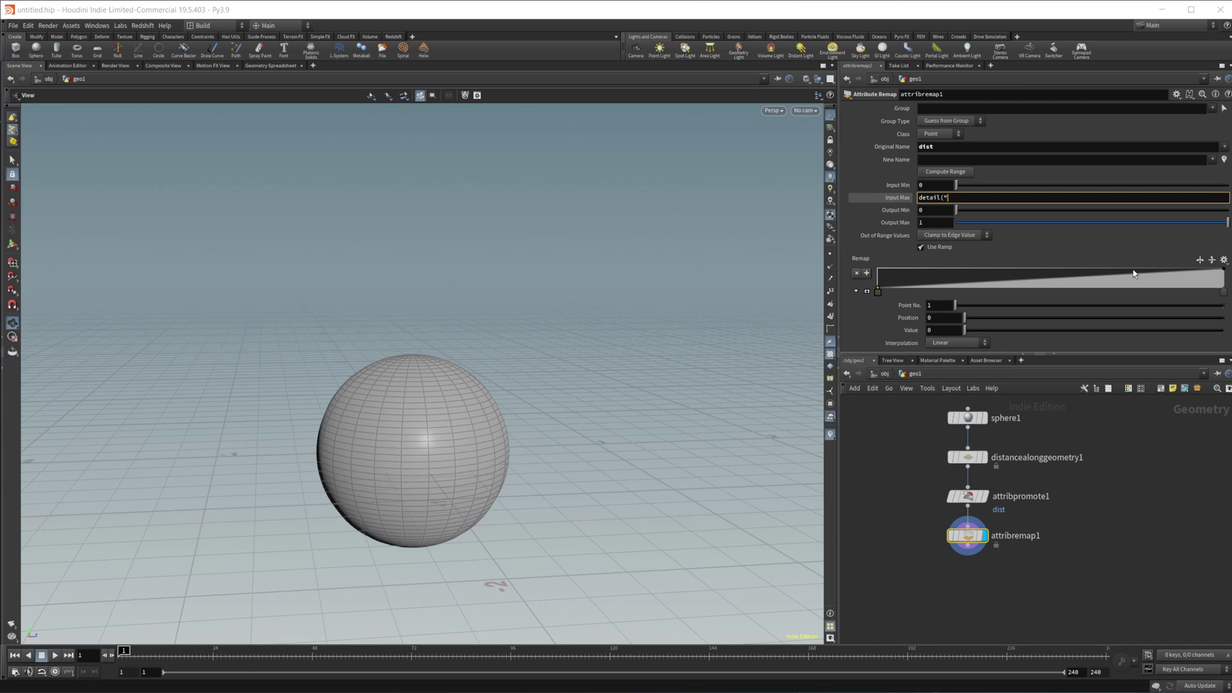
type("\"../")
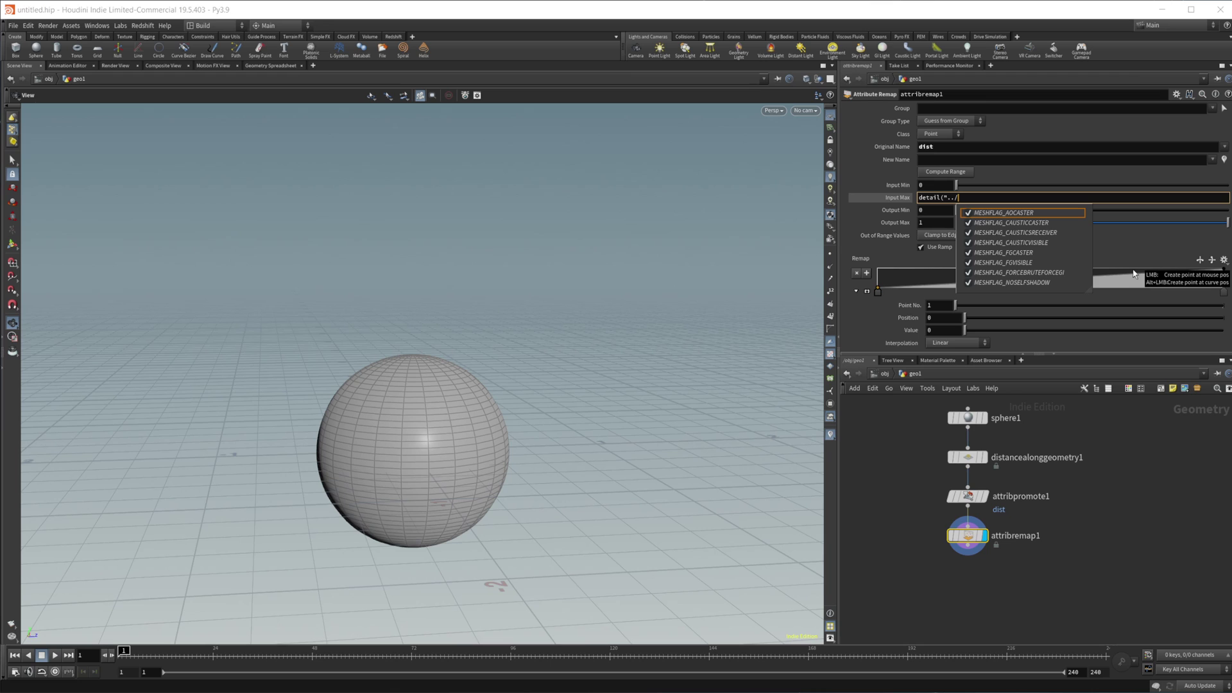
type("att")
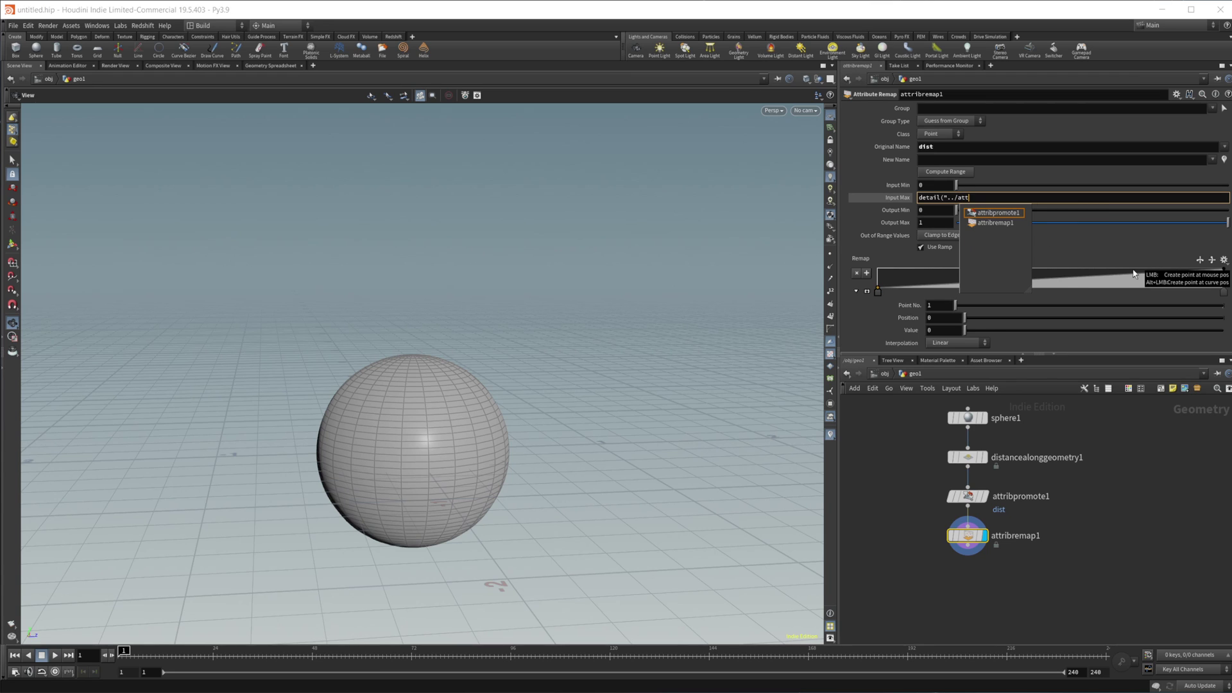
key("Tab")
type("/")
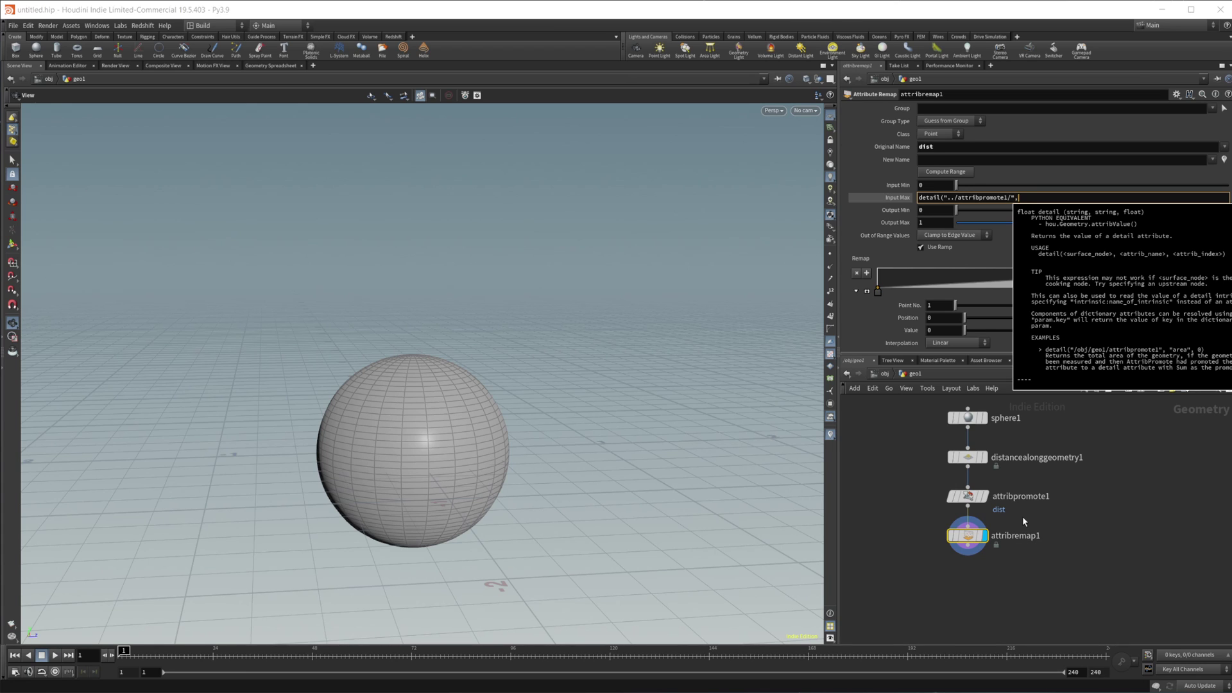
type("\",\"")
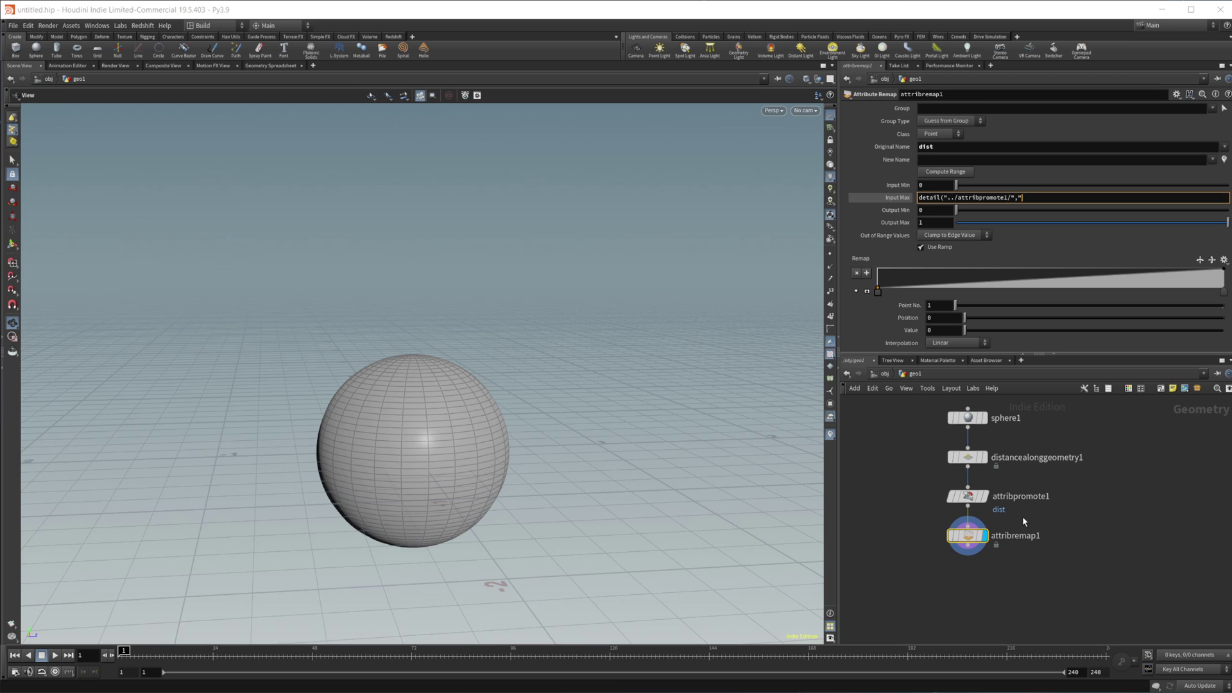
type("dist\",0)")
key("Return")
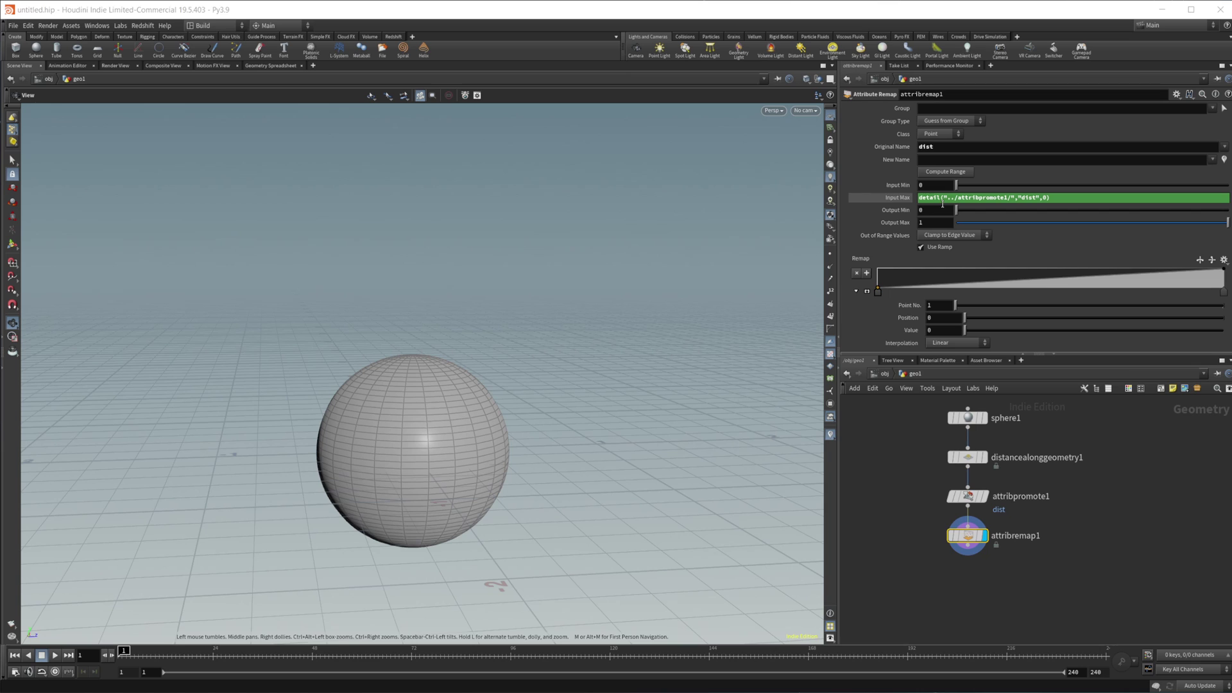
left_click(905, 197)
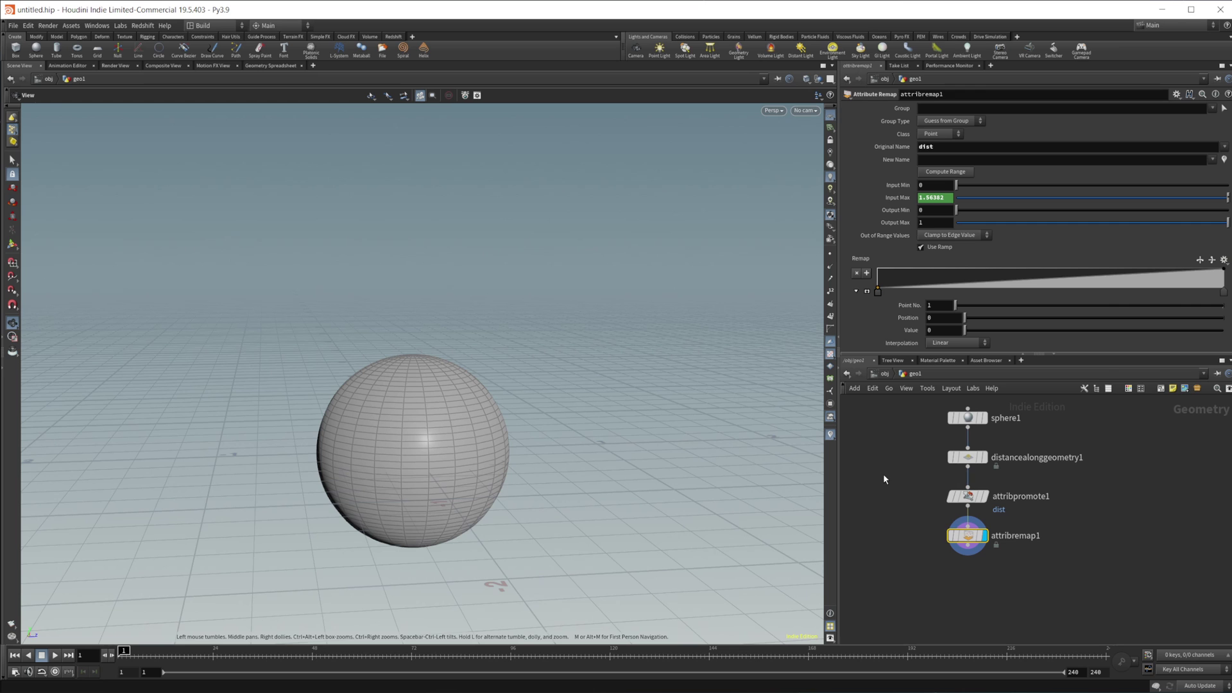
Step: Set the remapped attribute's New Name to Cd
left_click(931, 159)
type("Cd")
key("Return")
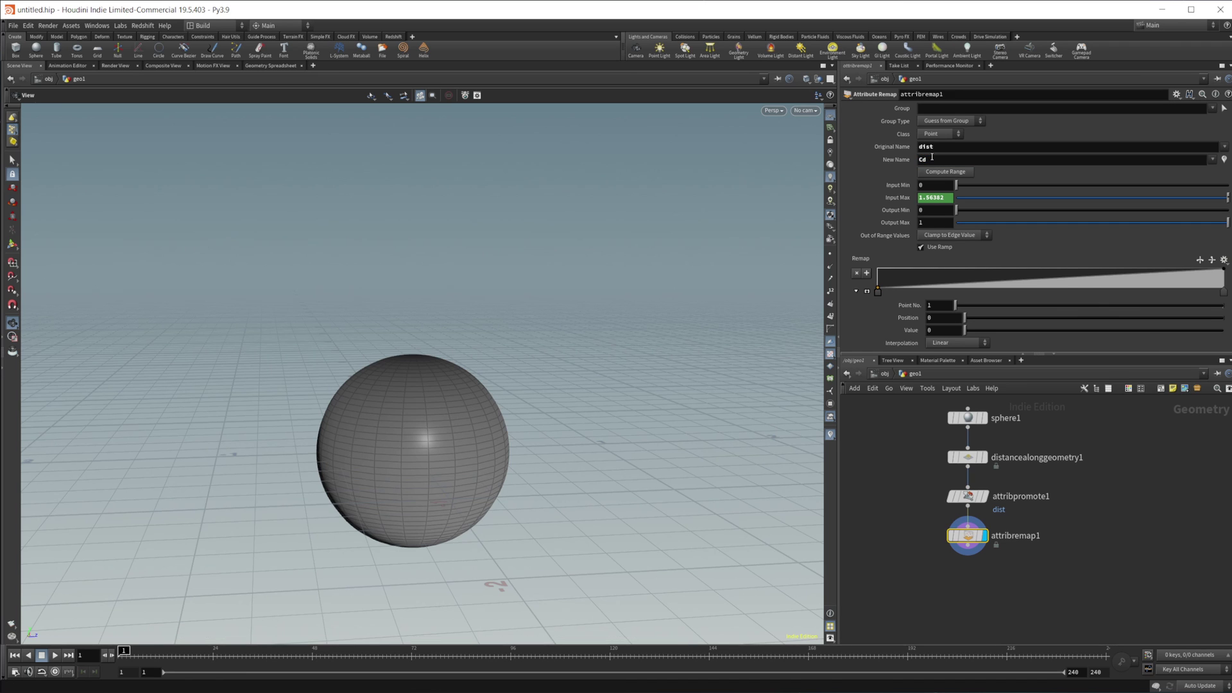
Step: Try the remap ramp's first point at about 0.75 to test the sphere's shading, and return it to 0
left_click_drag(498, 468, 456, 500)
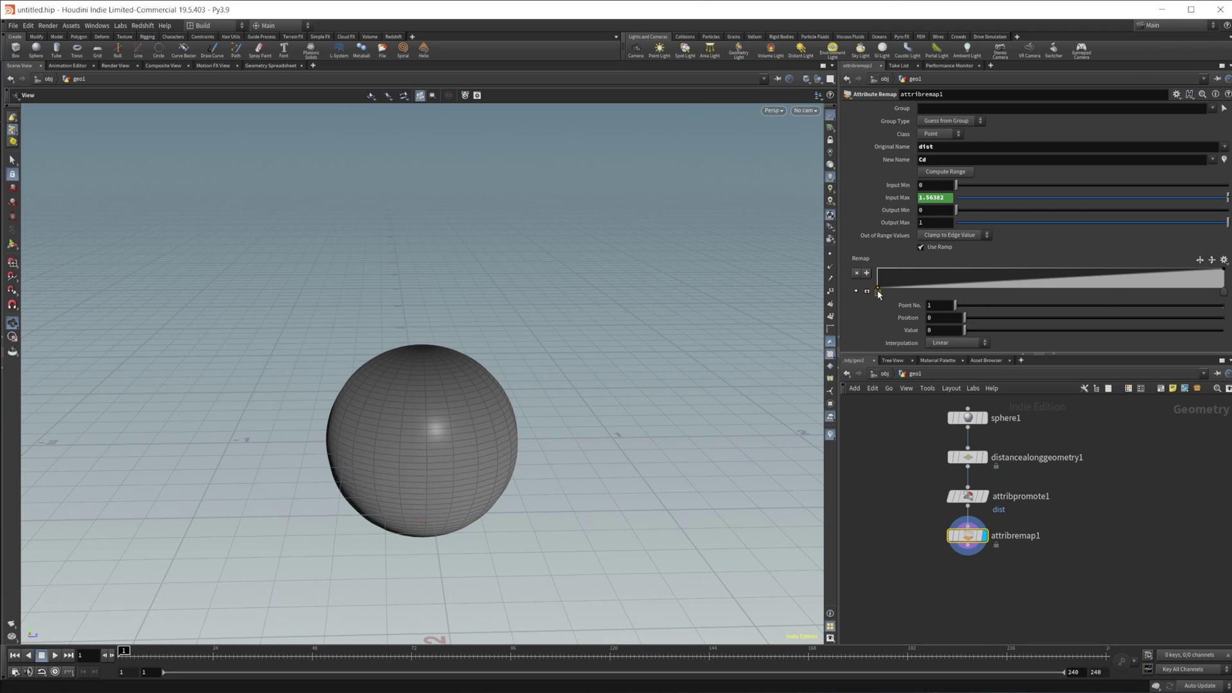
left_click_drag(879, 292, 1136, 292)
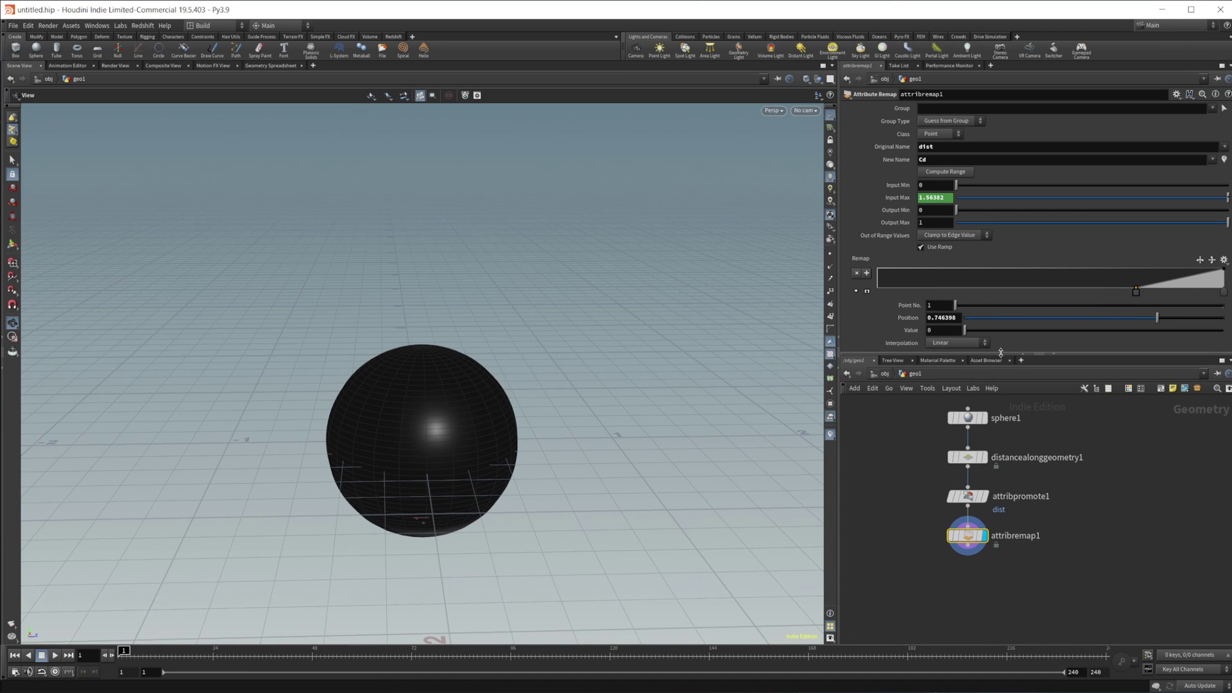
left_click_drag(578, 385, 614, 384, "alt")
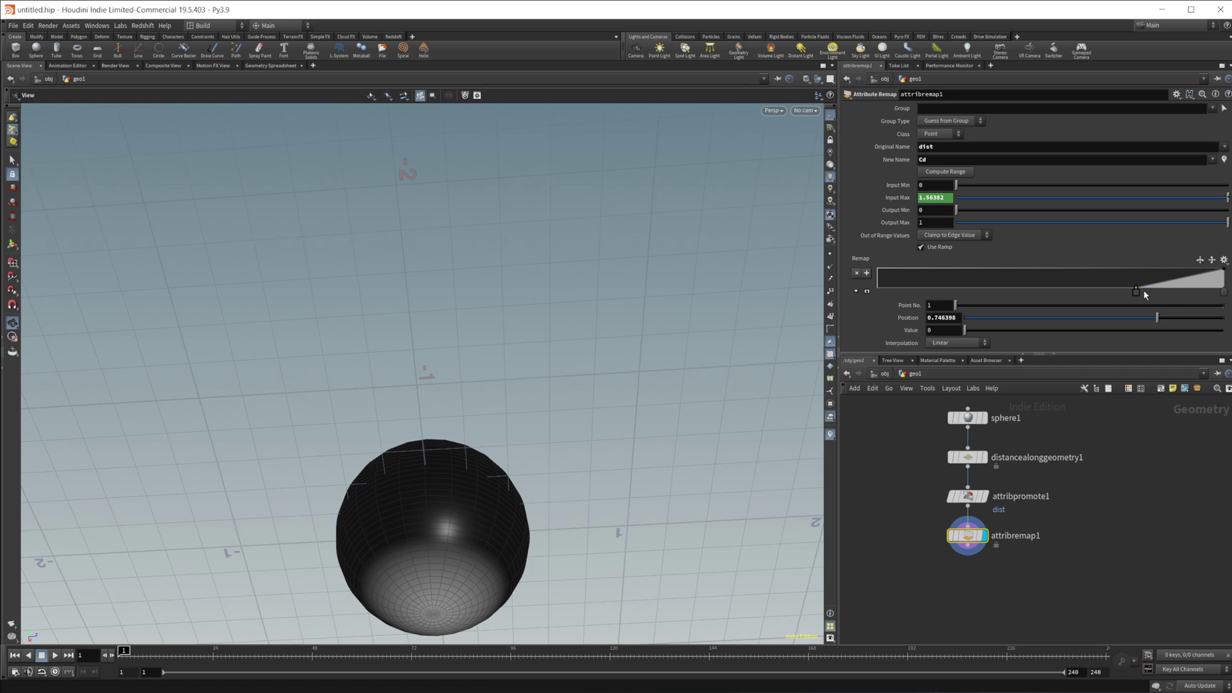
left_click_drag(1143, 291, 878, 293)
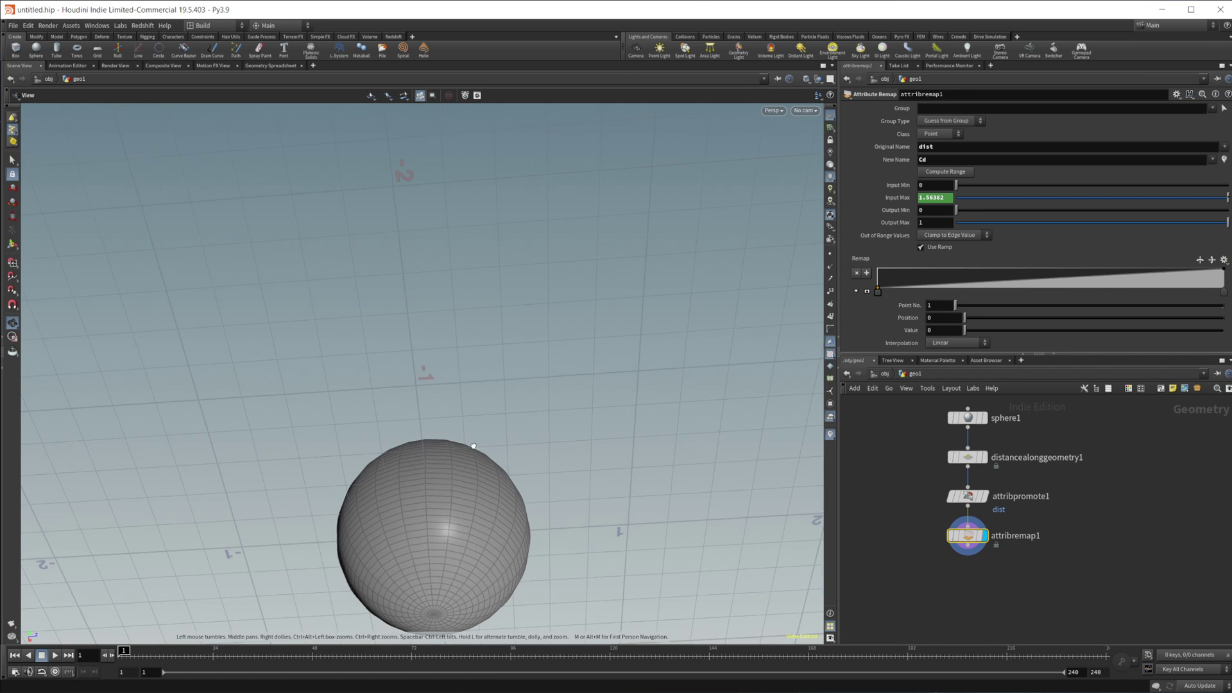
left_click_drag(424, 488, 473, 564, "alt")
left_click_drag(545, 399, 554, 460, "alt")
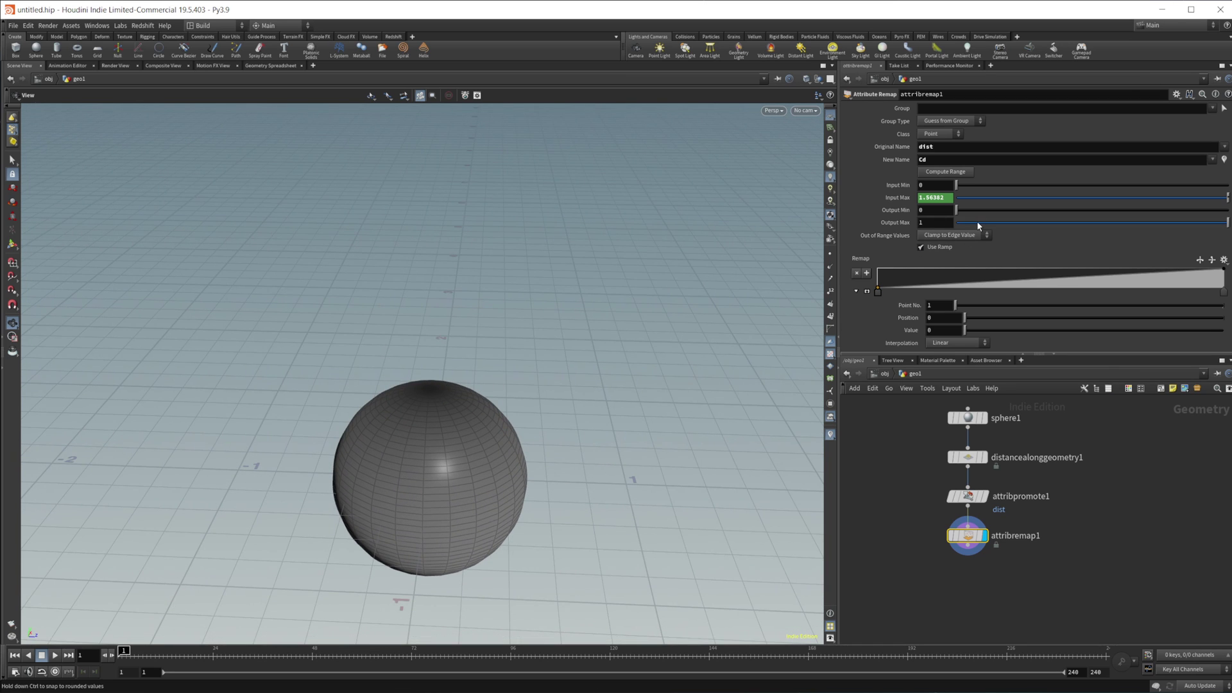
Step: Delete the expression from Input Max and revert the parameter to its default
right_click(909, 210)
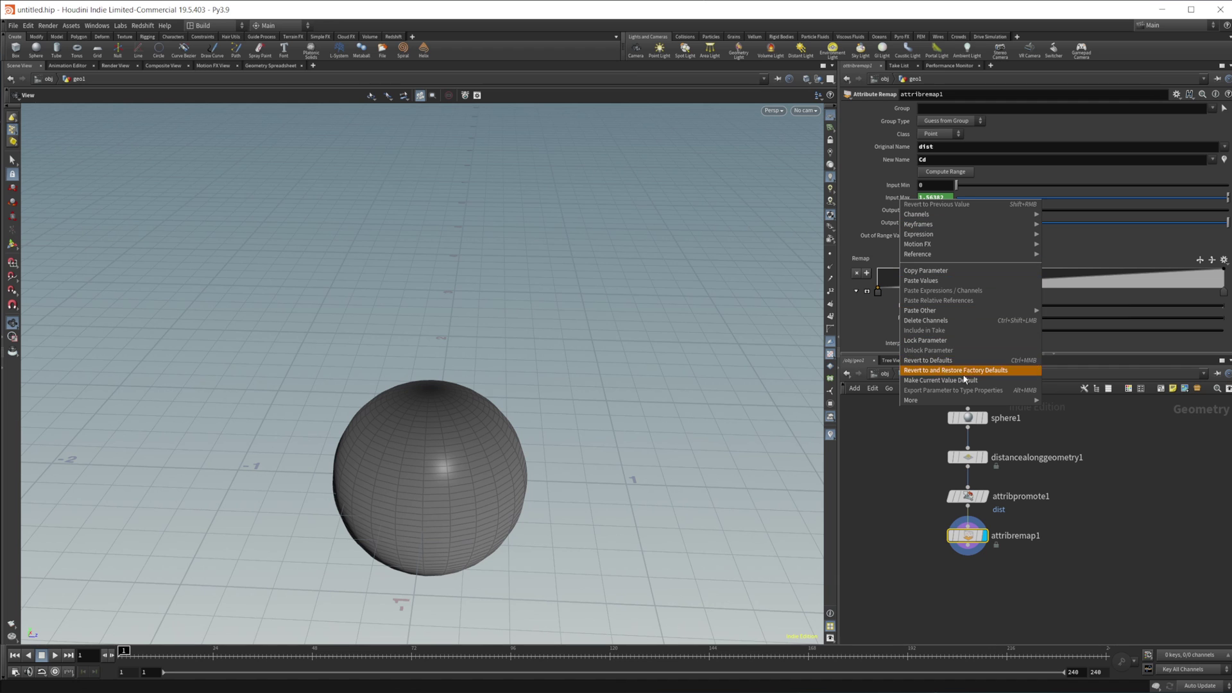
left_click(965, 321)
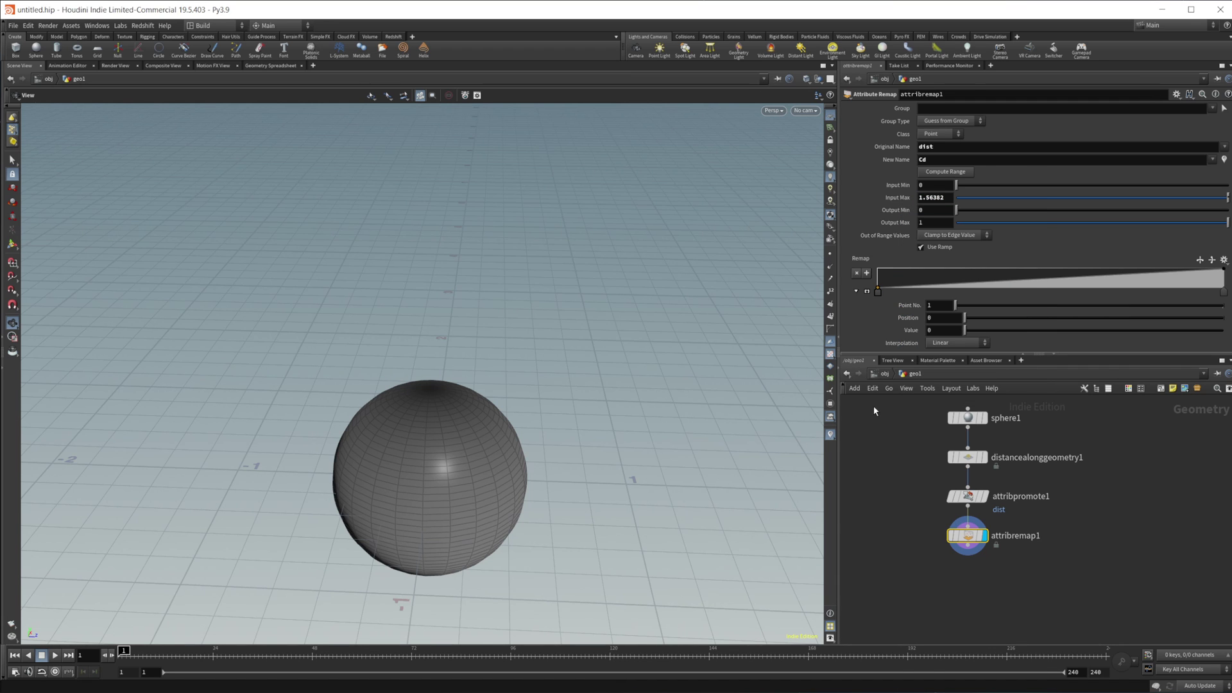
middle_click(890, 200, "ctrl")
Step: Move the remap ramp's first point to about 0.99 and view the sphere's shading from below
left_click_drag(550, 496, 608, 412)
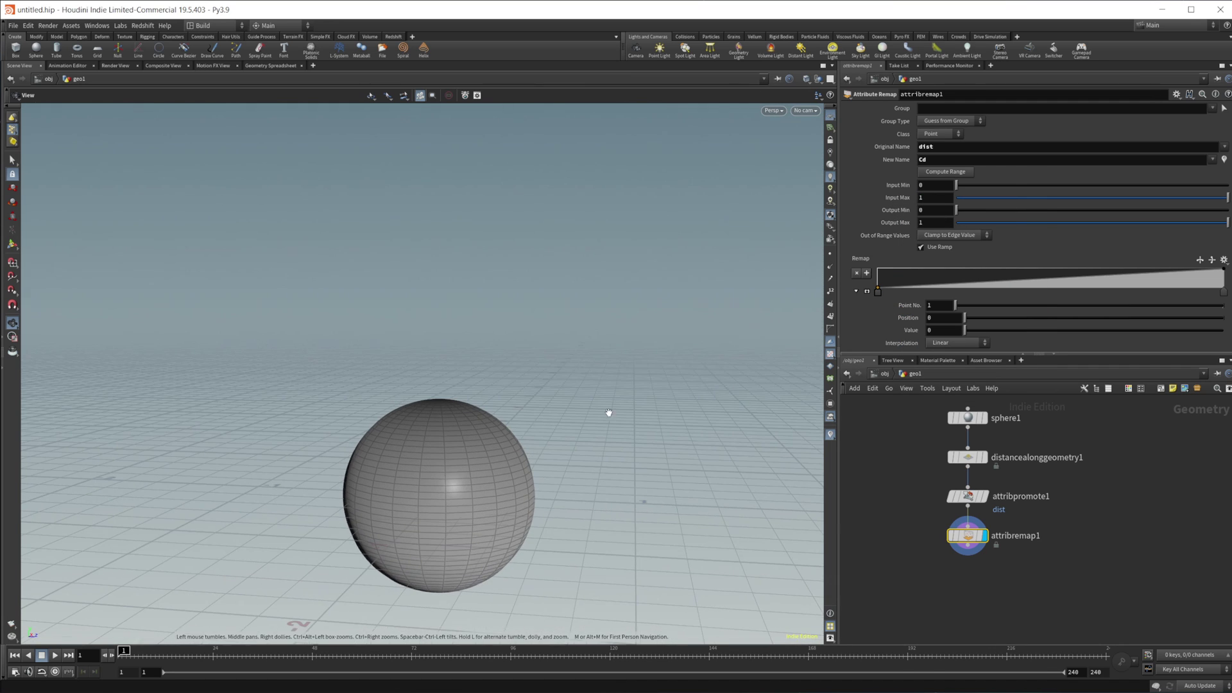
left_click_drag(879, 291, 1219, 291)
left_click_drag(508, 534, 463, 609)
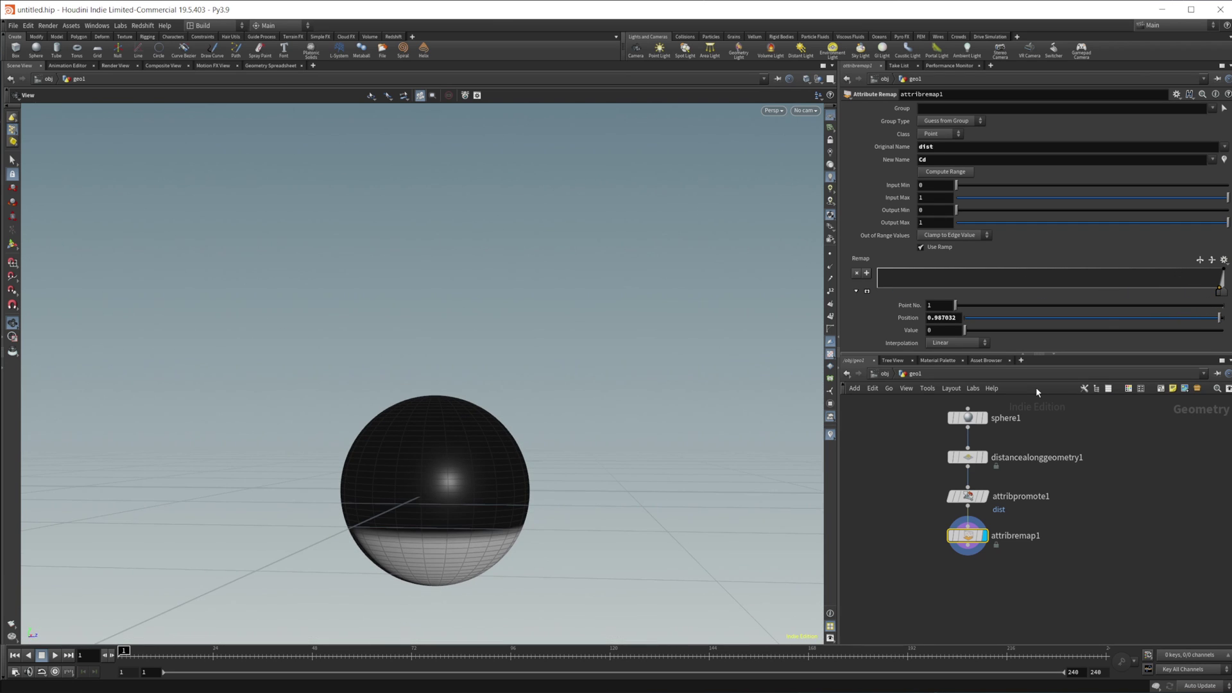
Step: Undo the ramp point move, the Input Max reset and the deletion of its expression
key("ctrl+z")
key("ctrl+z")
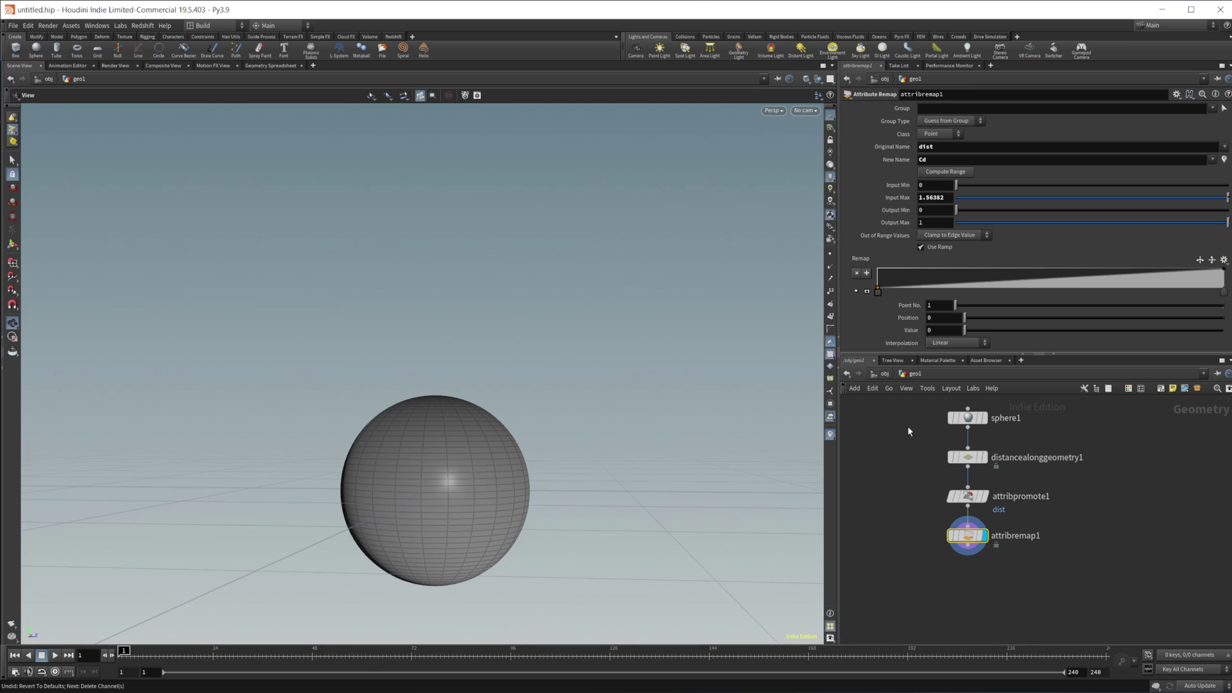
key("ctrl+z")
Step: Set the sphere's Uniform Scale to 2.66
left_click(969, 414)
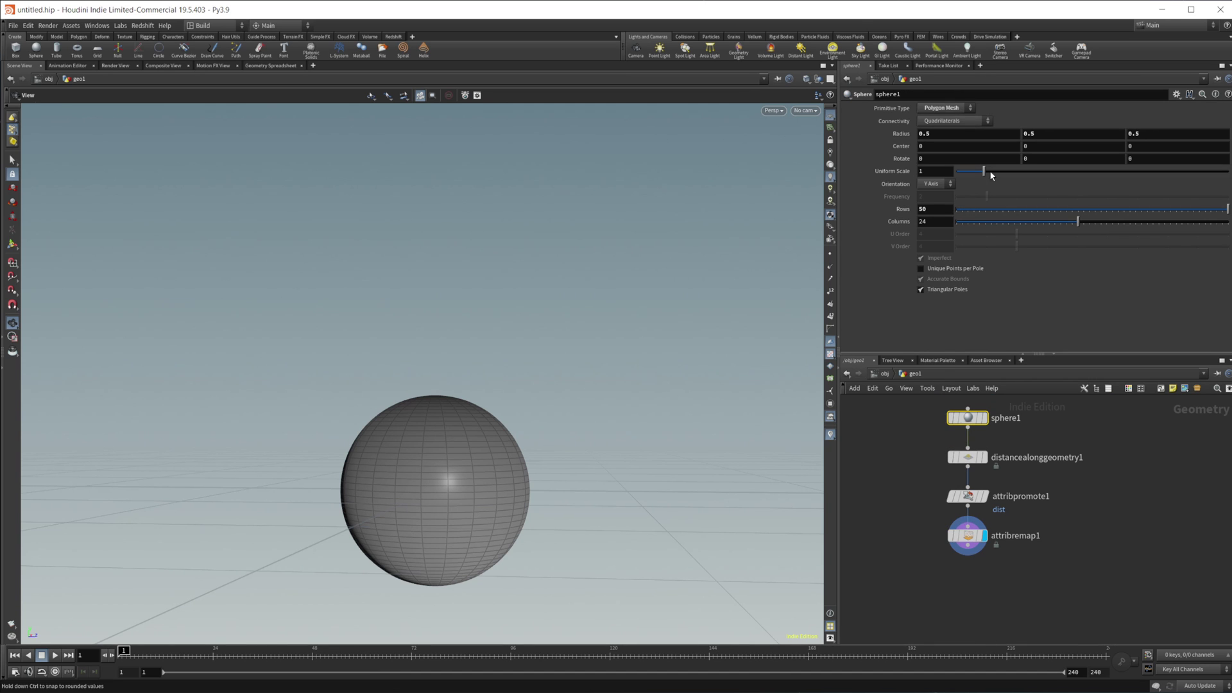
left_click_drag(989, 172, 1029, 174)
right_click_drag(710, 347, 478, 535)
middle_click_drag(642, 387, 486, 451)
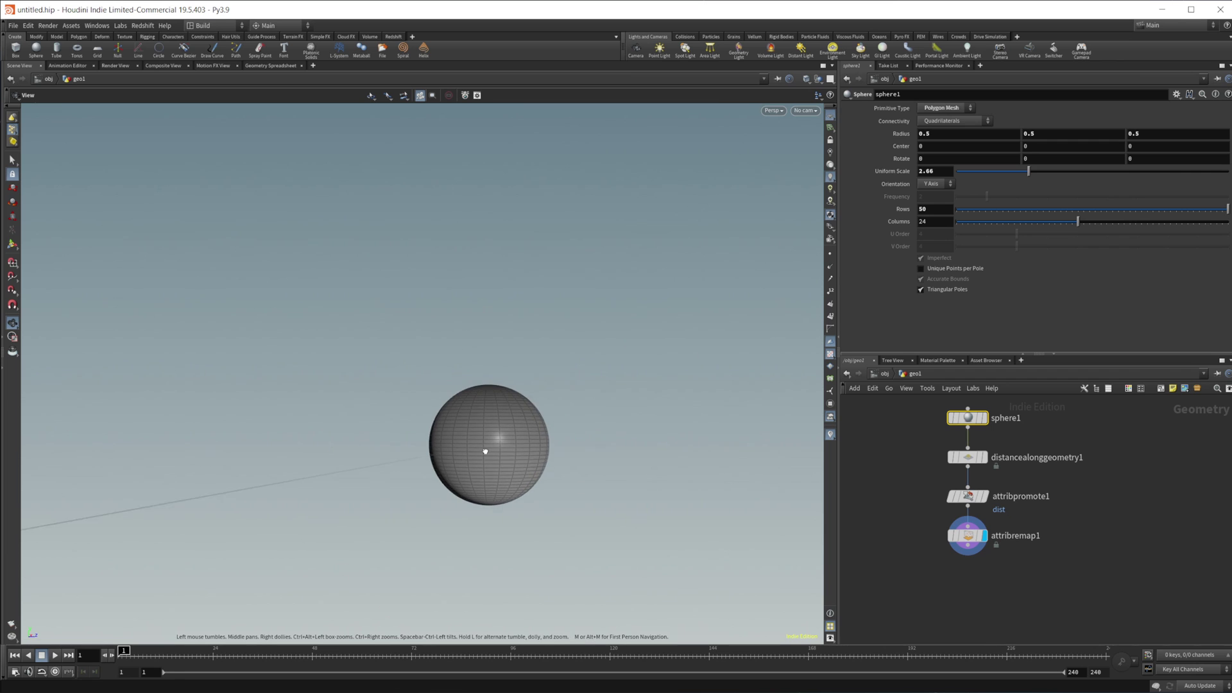
left_click_drag(485, 452, 478, 488)
double_click(1021, 496)
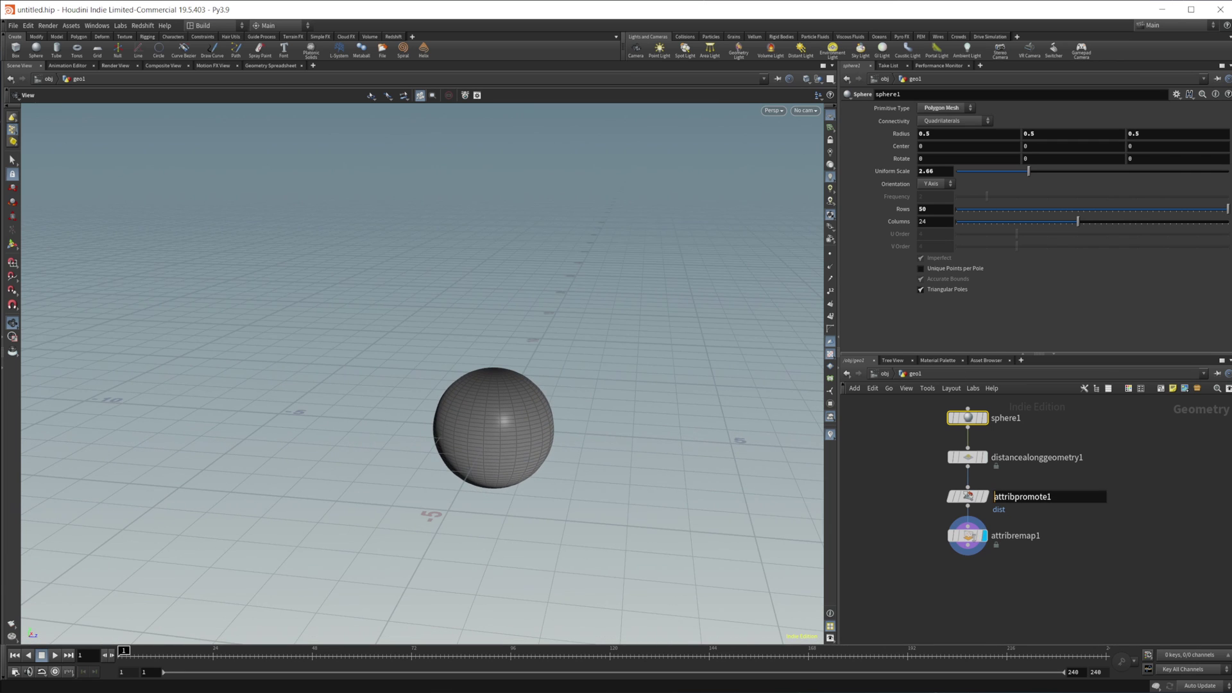
Step: Check the evaluated value and the expression of Input Max on the Attribute Remap node
left_click(968, 535)
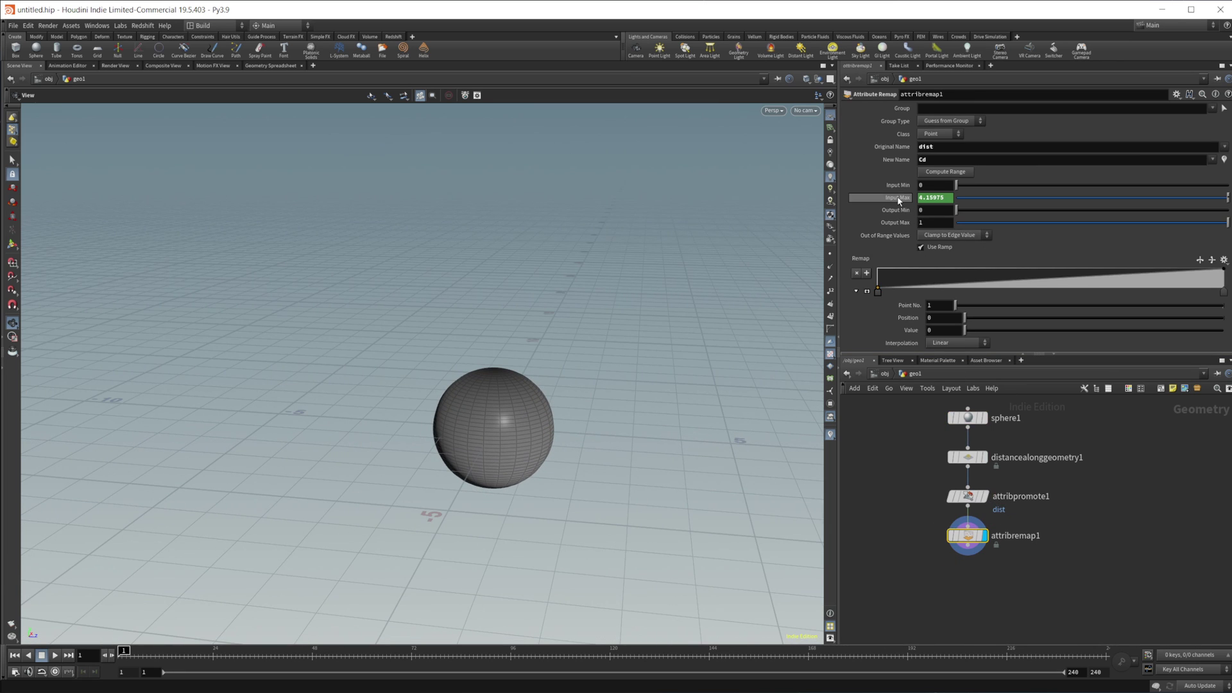
left_click_drag(1063, 289, 1011, 379)
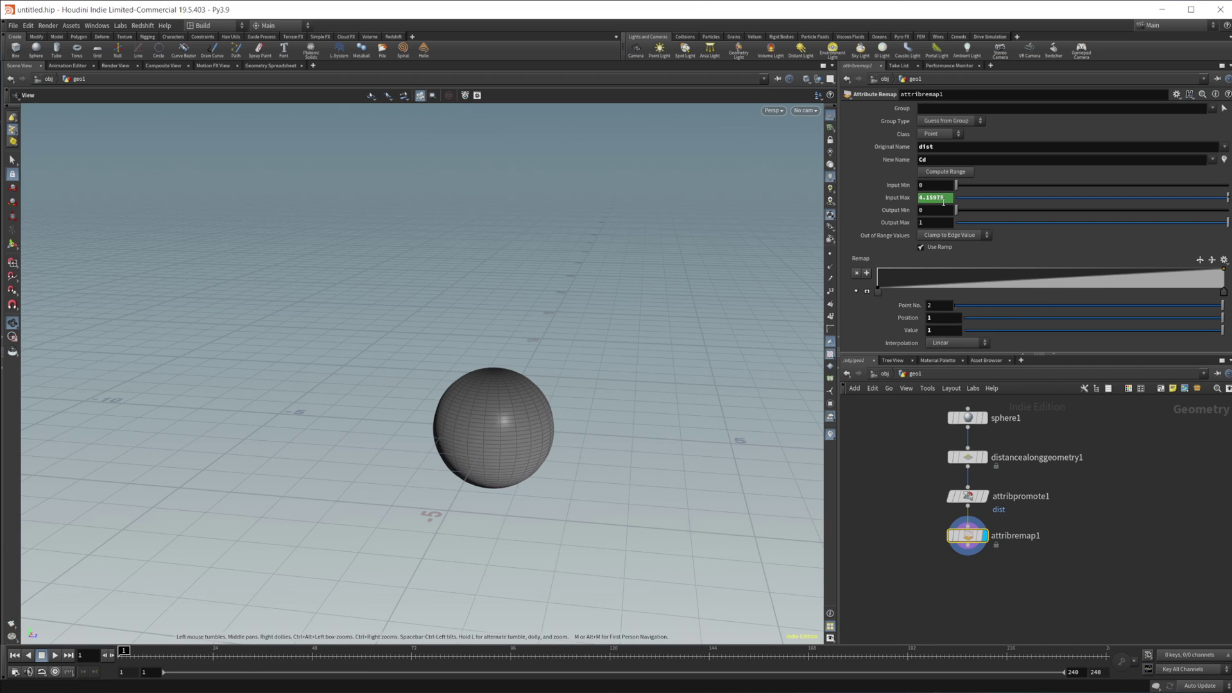
left_click(897, 197)
left_click(892, 200)
left_click(896, 199)
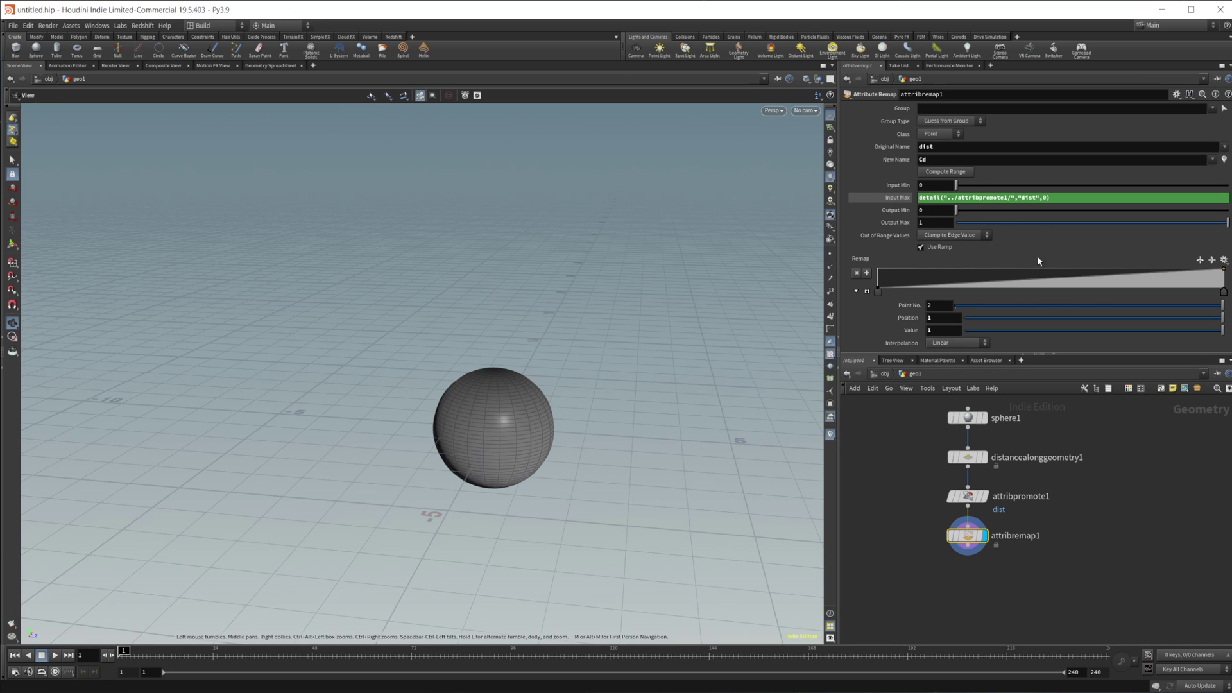
Step: Compare the detail dist value in the geometry spreadsheet with the Attribute Remap's Input Max and output range
left_click(270, 65)
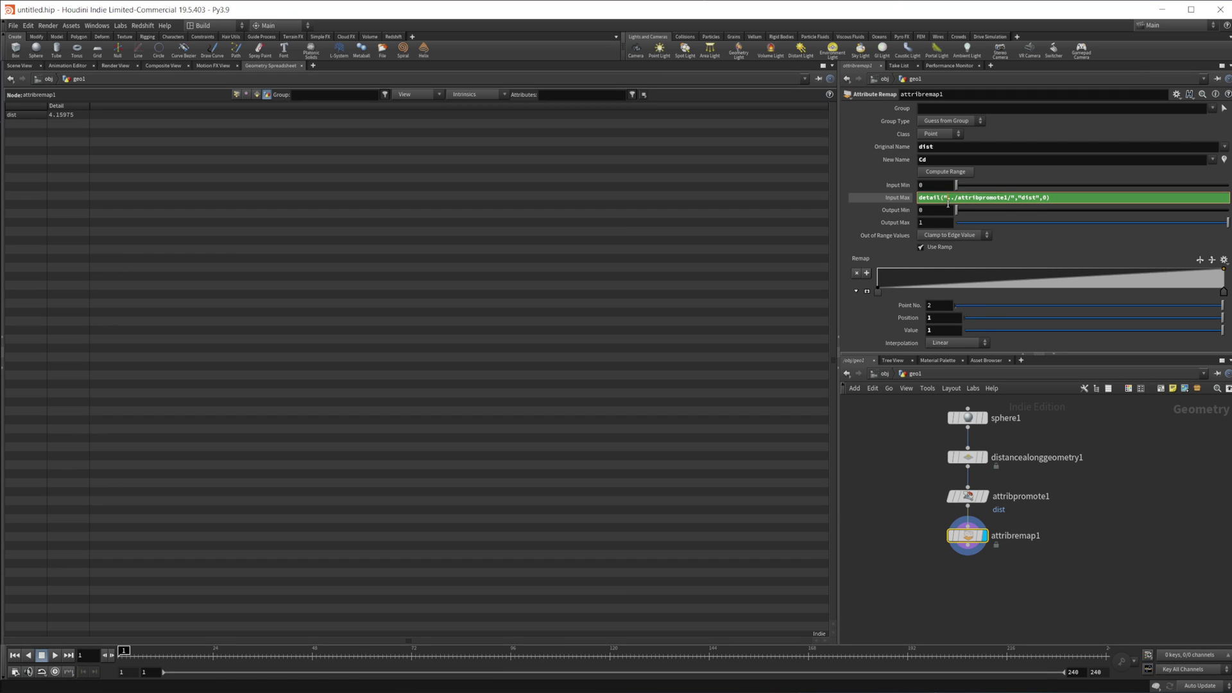
left_click(898, 199)
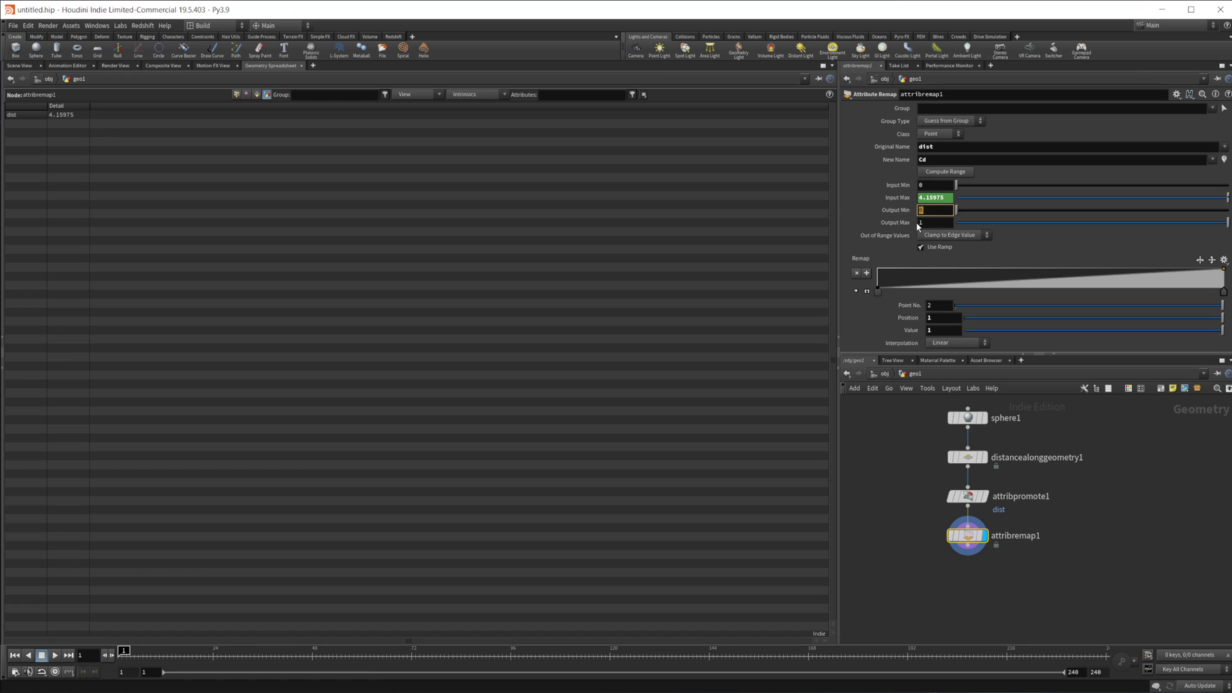
left_click(935, 222)
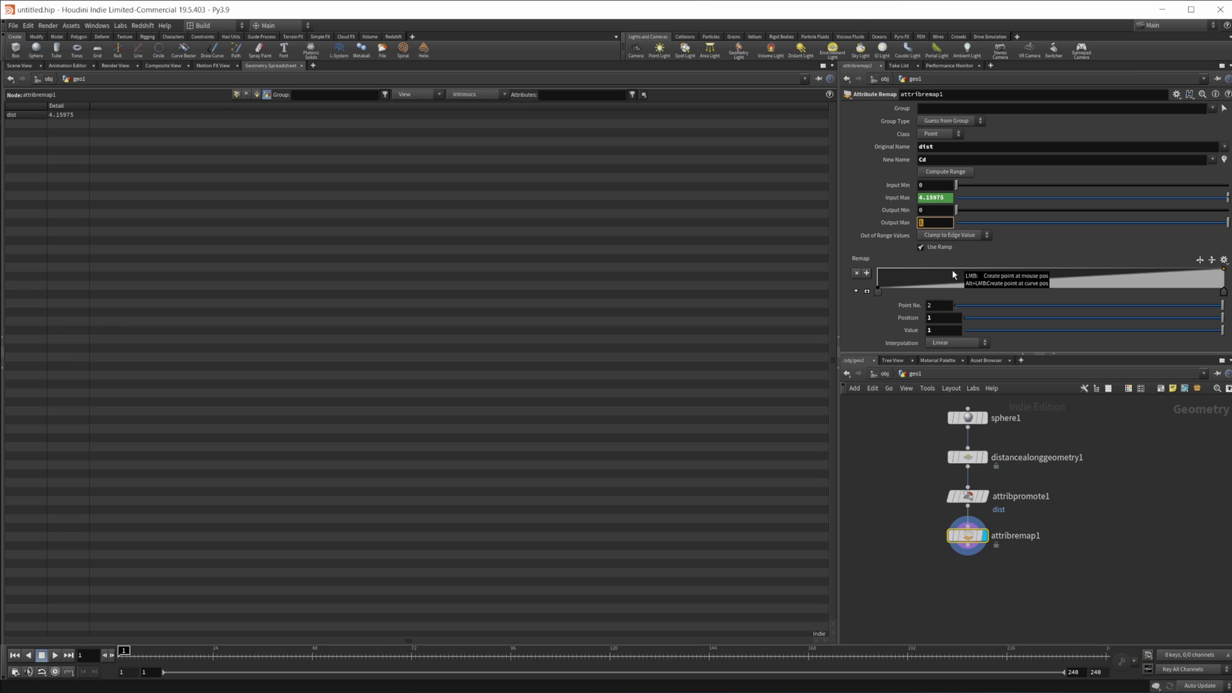
Step: Examine the shaded sphere in the scene view and recheck the Input Max expression
left_click(26, 65)
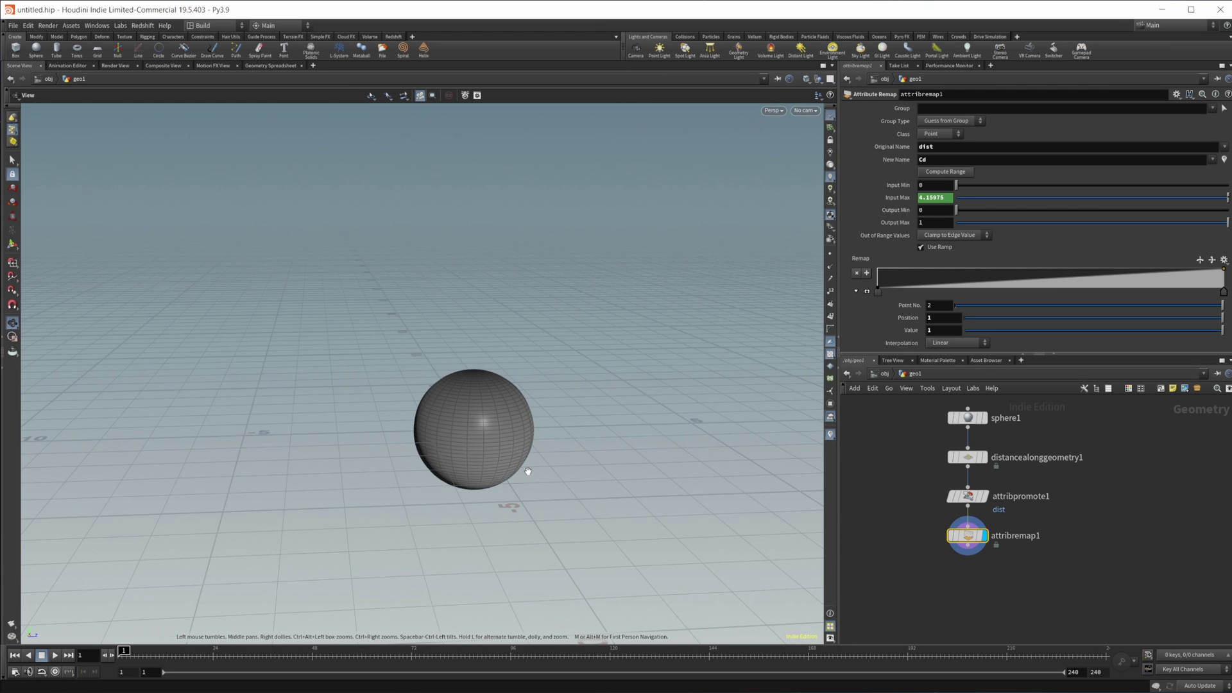
left_click_drag(522, 468, 495, 453)
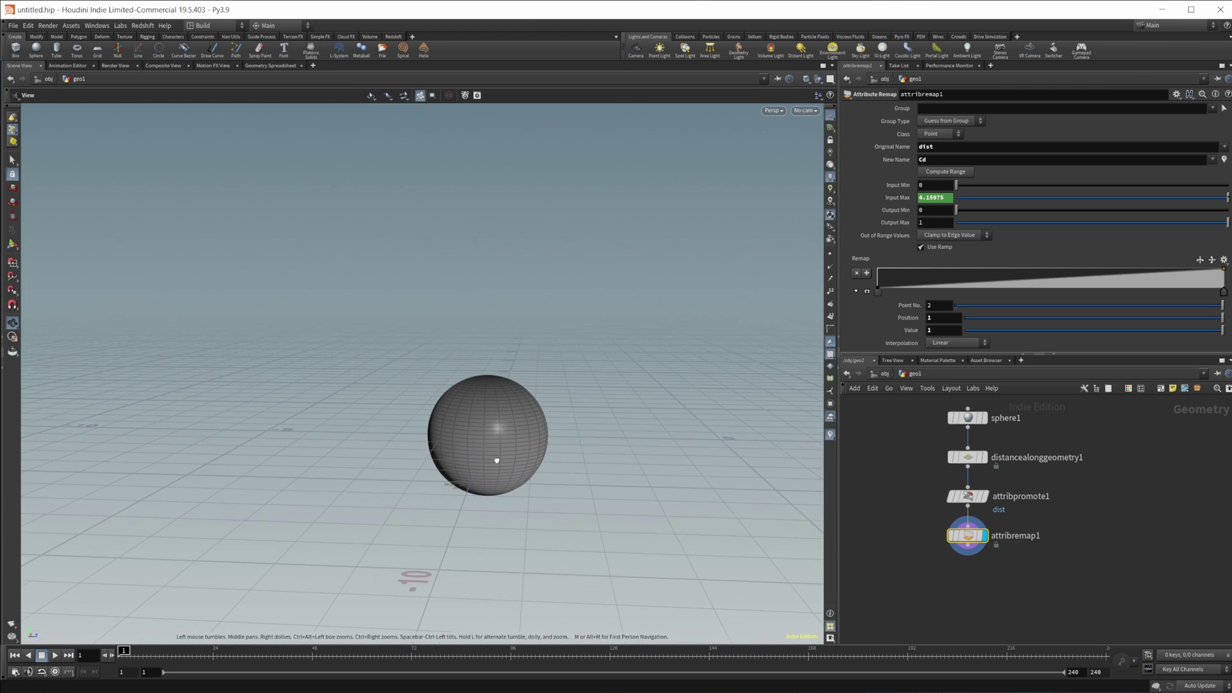
left_click(902, 198)
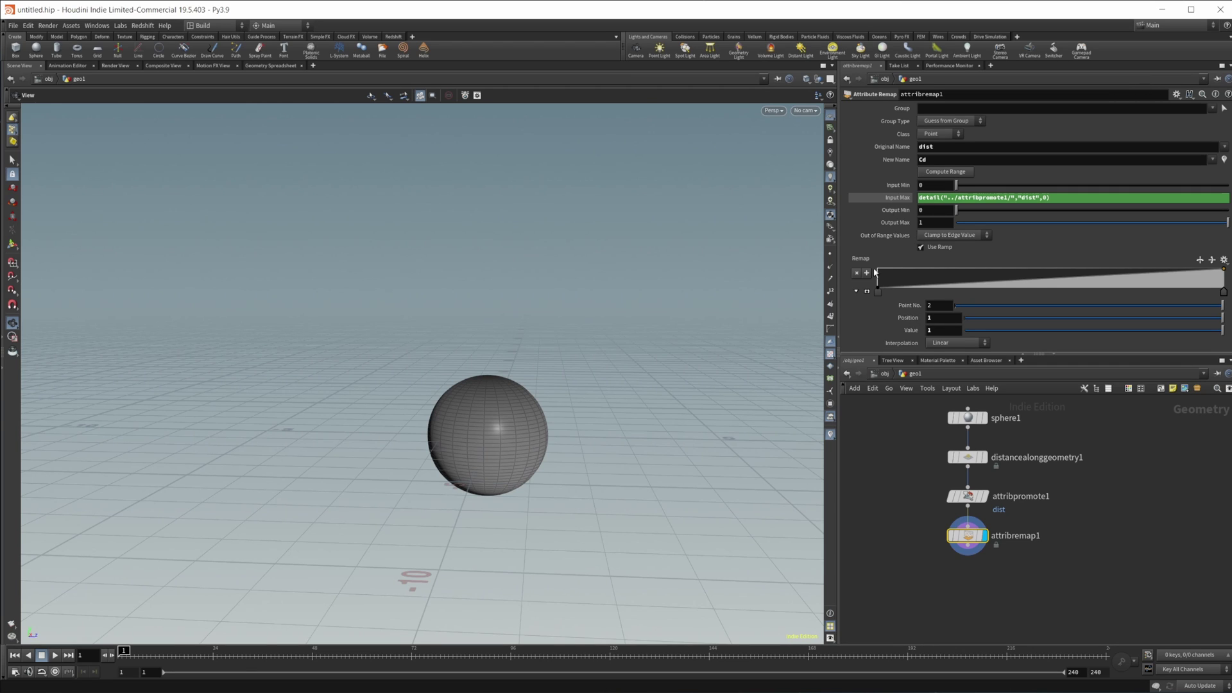
left_click(890, 198)
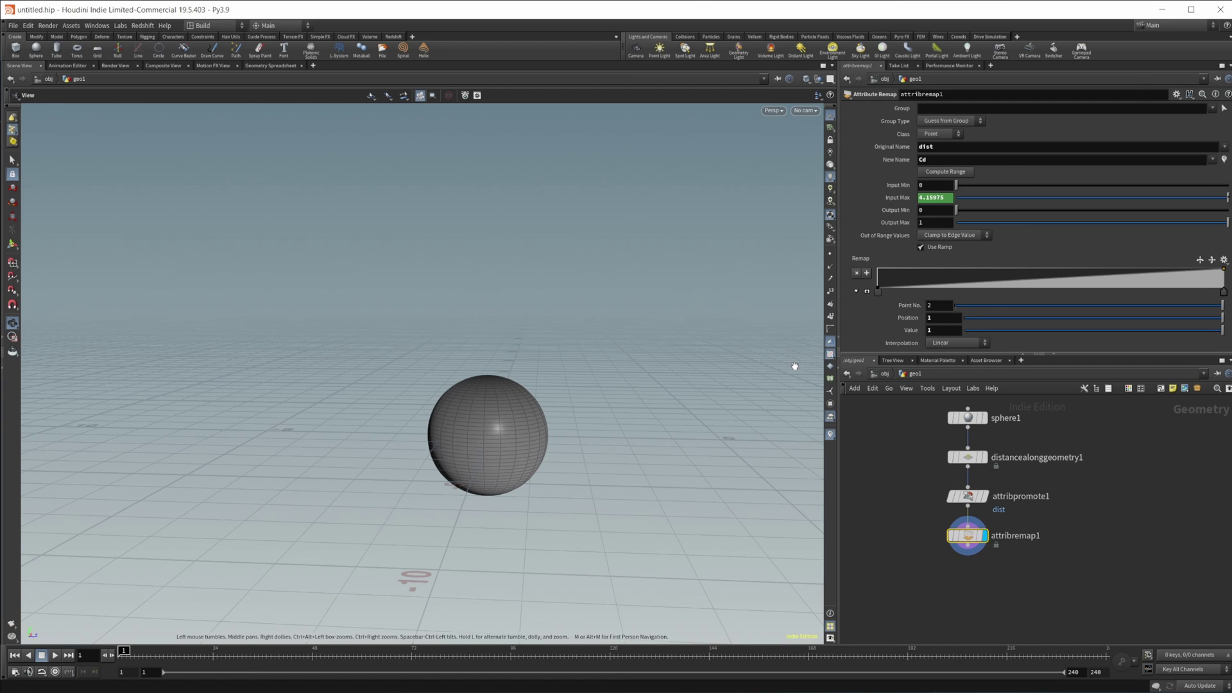